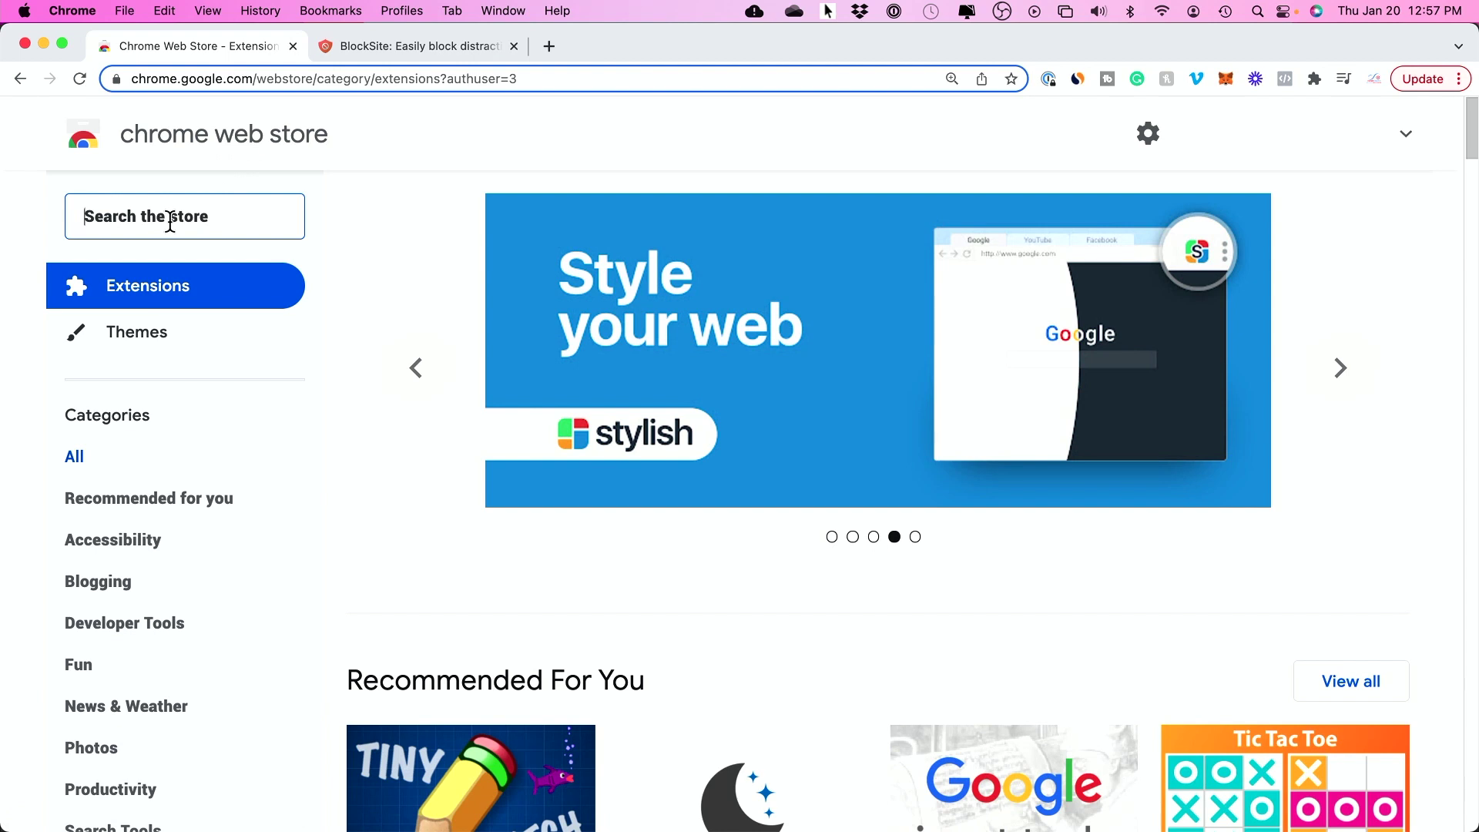
Step: Search the Chrome Web Store for 'blocksite' and scroll through the results
text(blocksite)
key(Return)
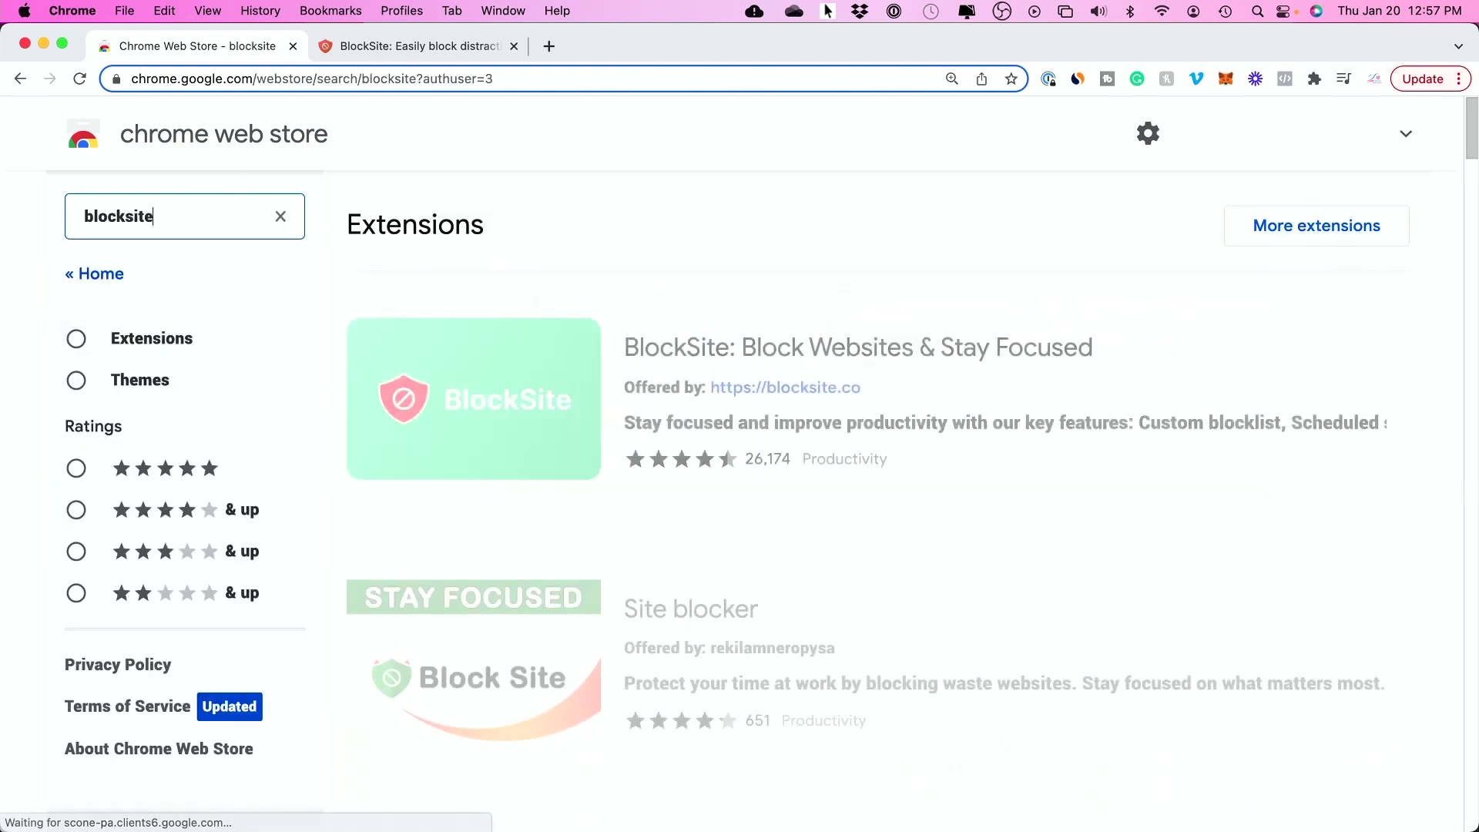
scroll(698, 296, down, 1)
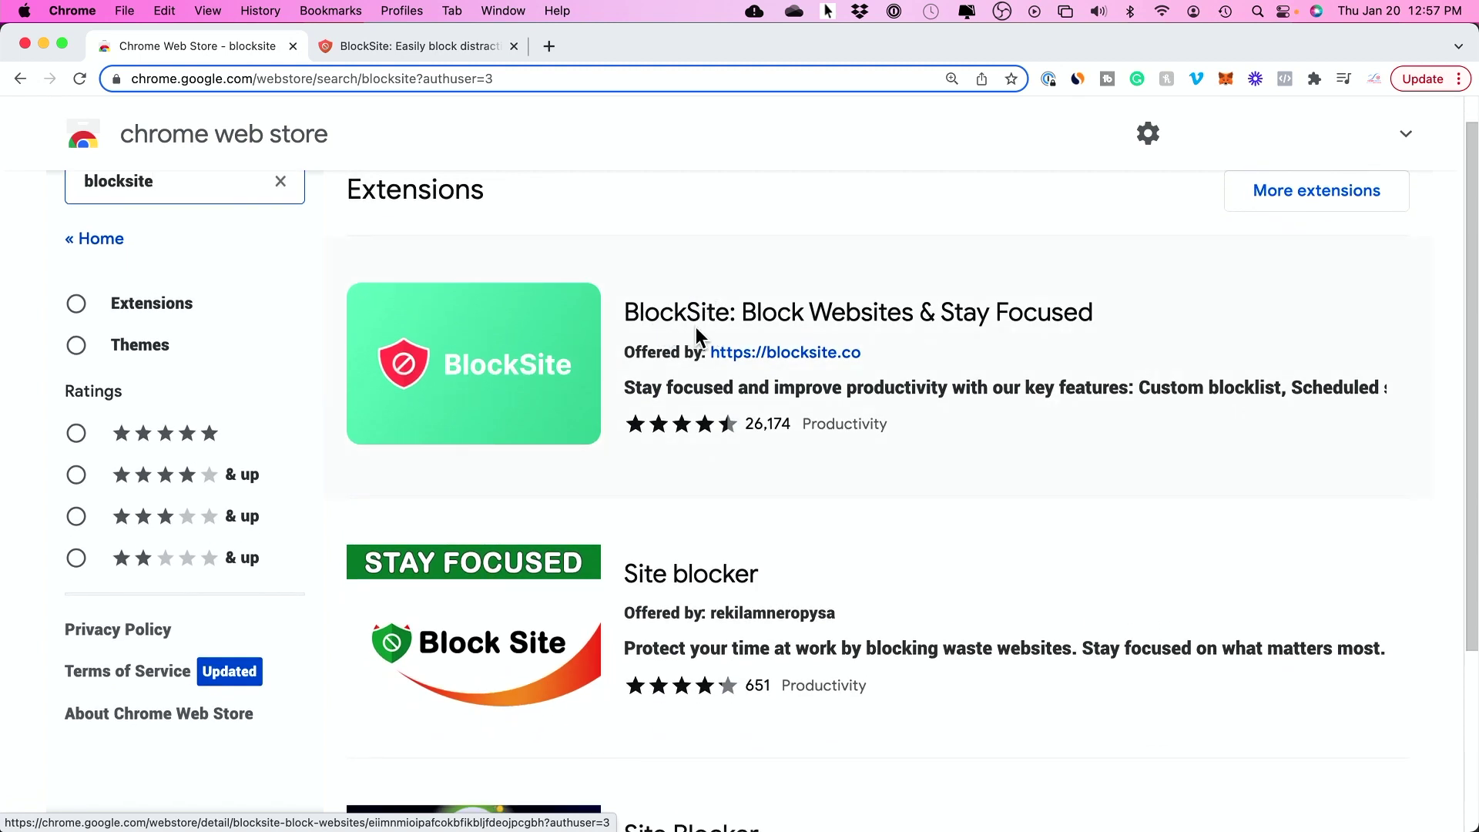
Step: Check the blocksite.co site and its Similarweb traffic stats, then open the BlockSite store listing
click(397, 47)
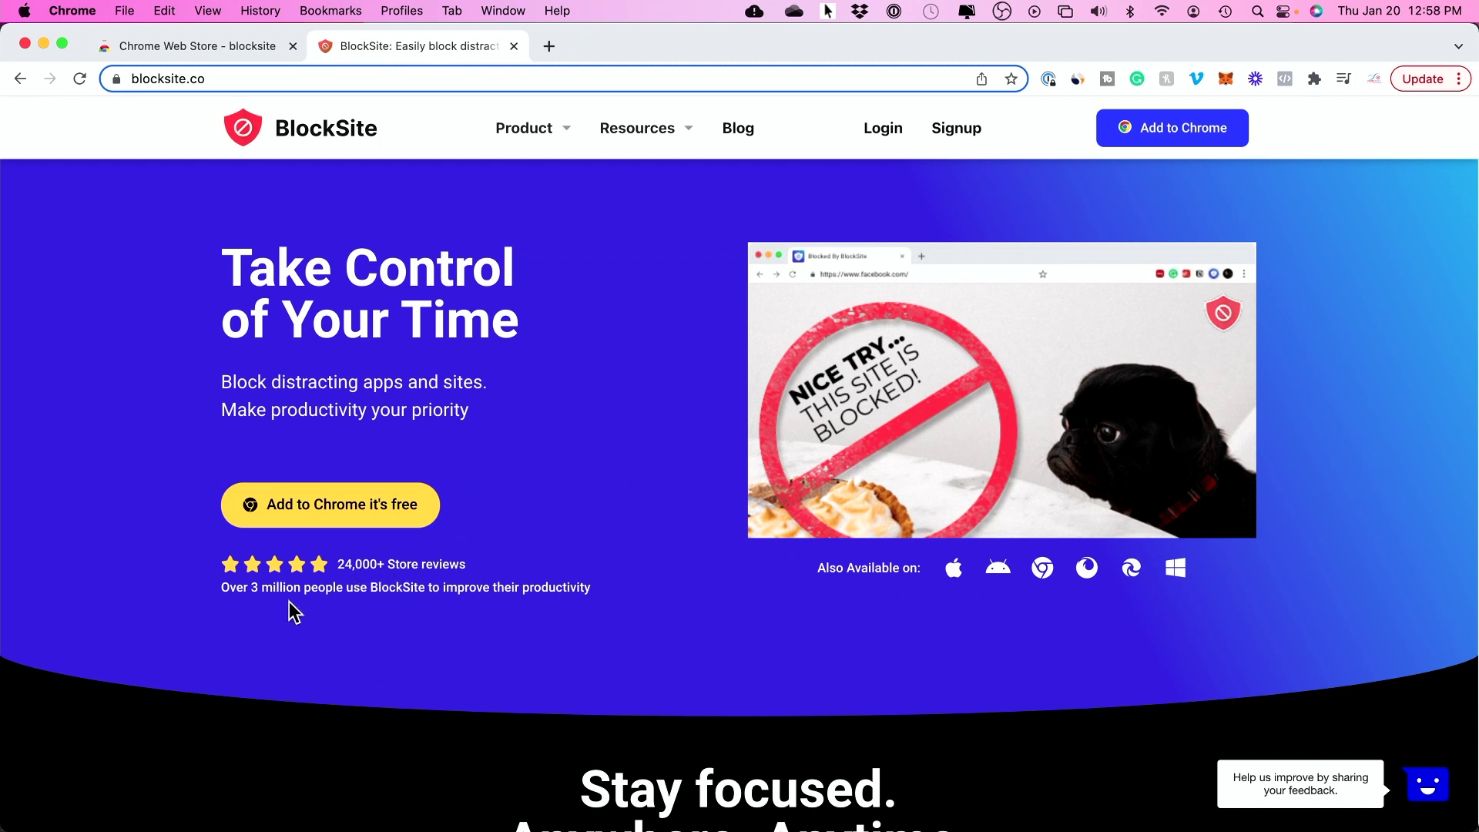
scroll(447, 607, down, 1)
scroll(1153, 168, down, 1)
click(1074, 80)
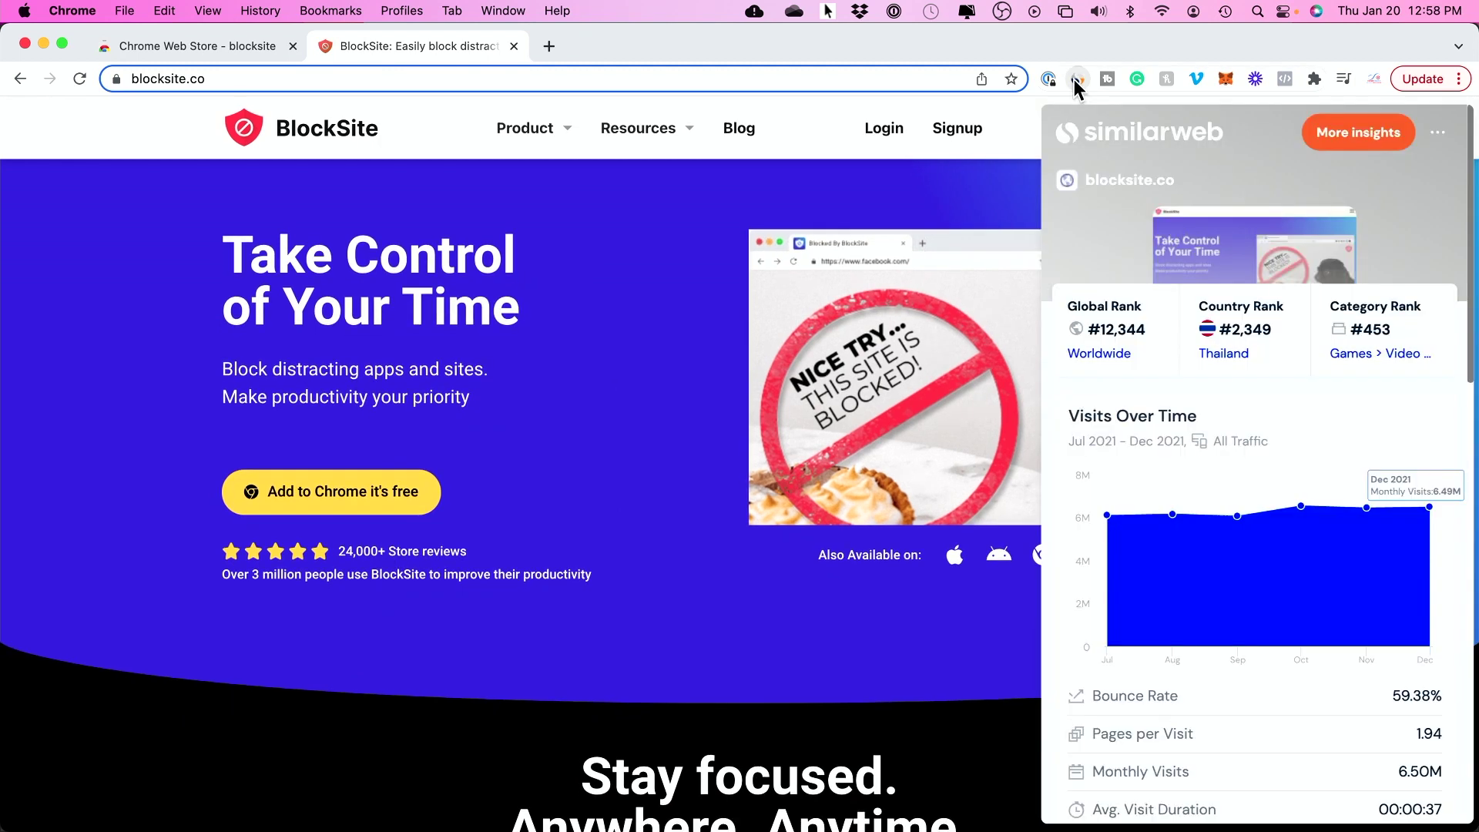
click(1074, 80)
click(1074, 80)
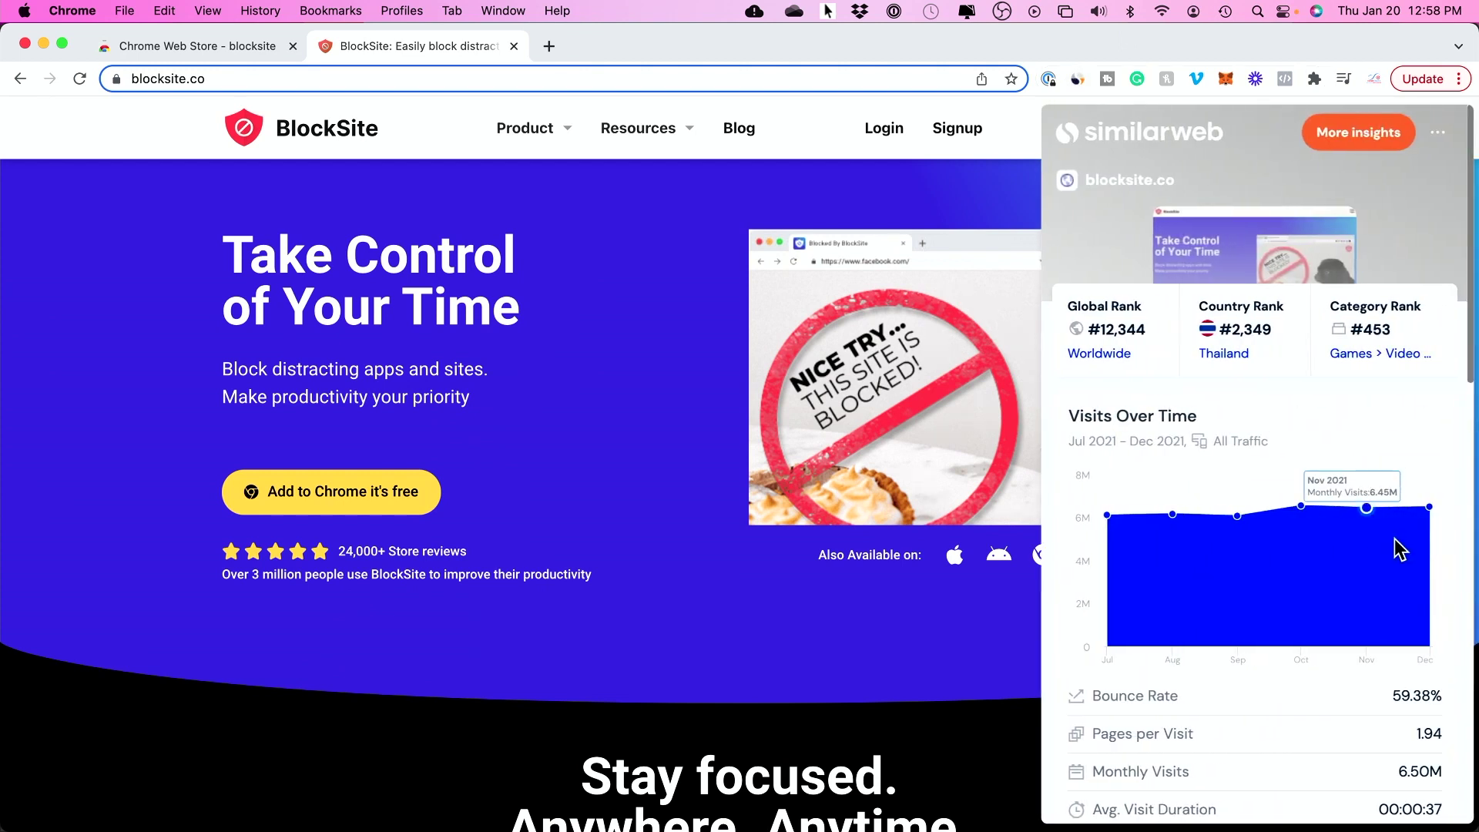
click(701, 397)
click(188, 48)
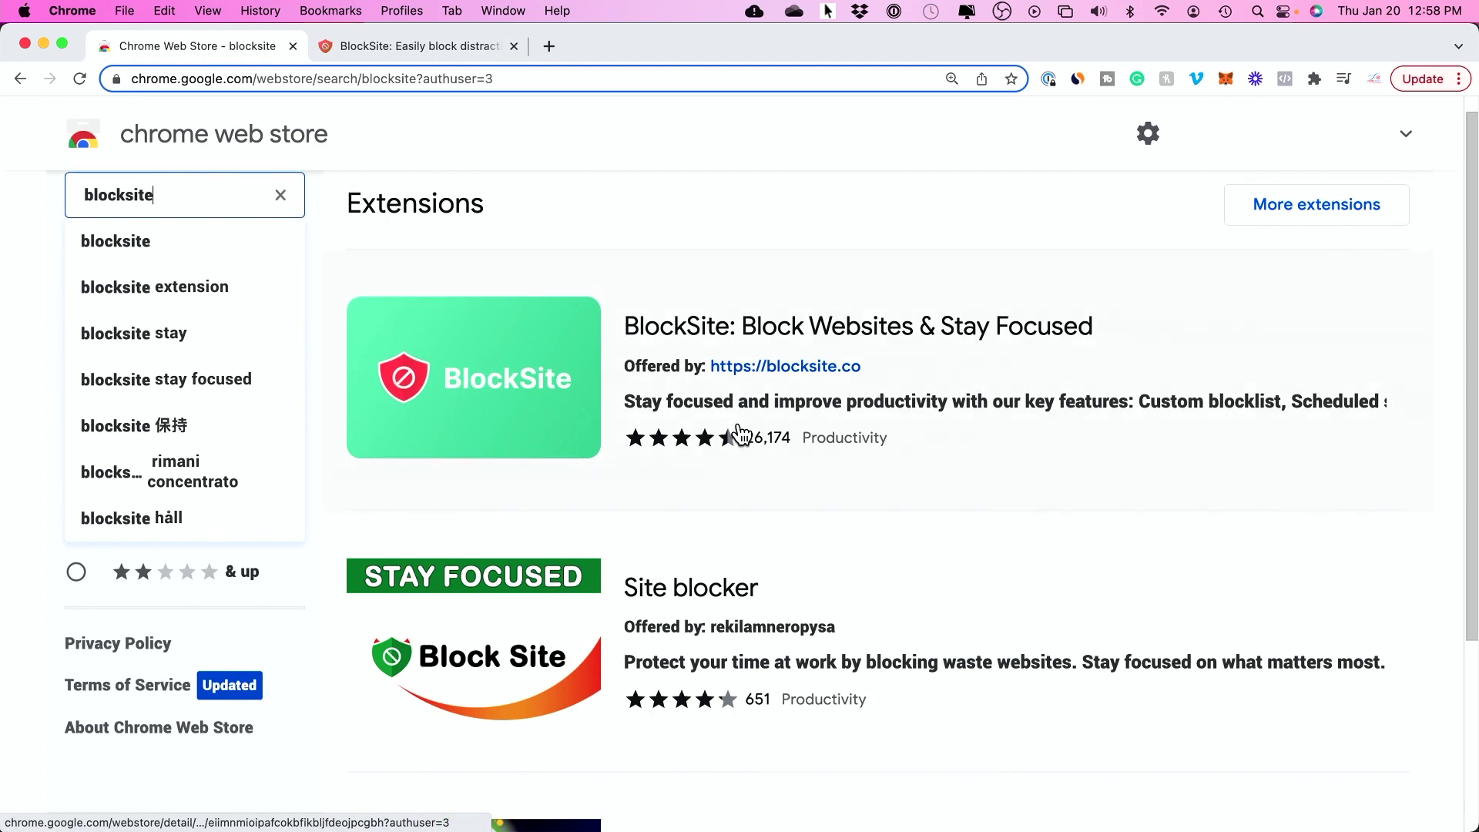
click(489, 406)
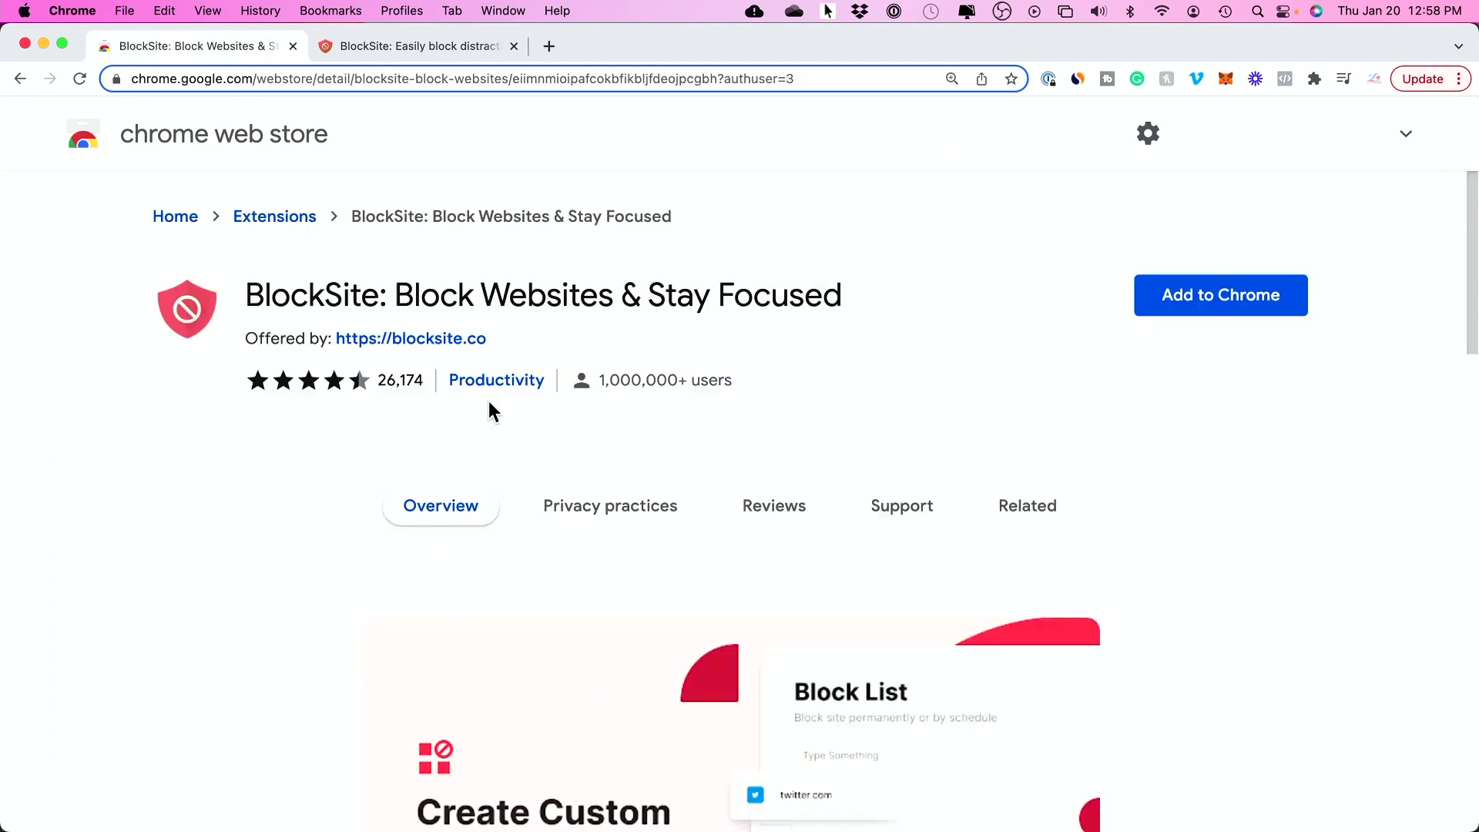
Step: Add the BlockSite extension to Chrome and confirm the installation
click(1172, 312)
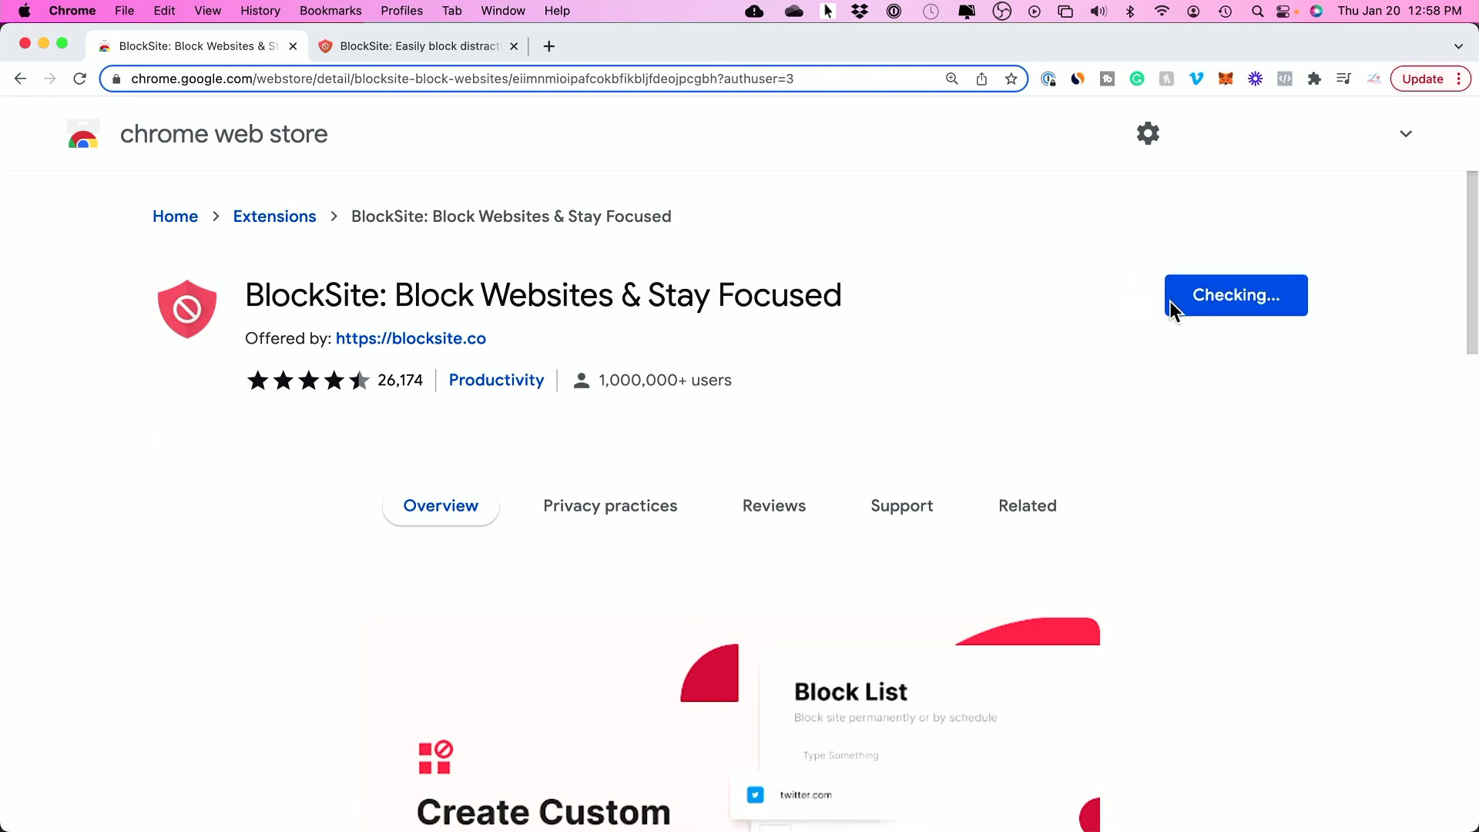
click(866, 493)
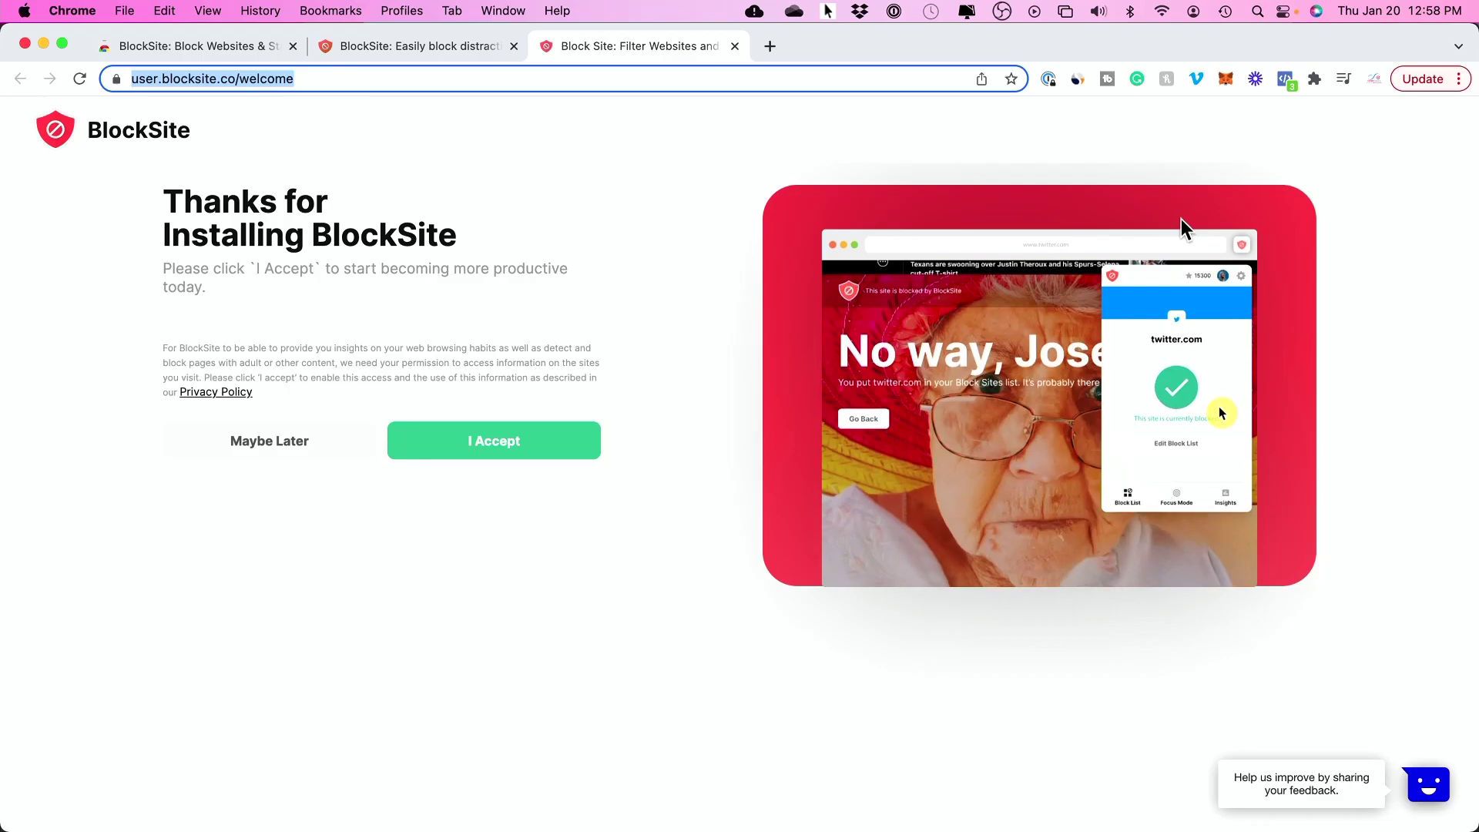
click(1195, 146)
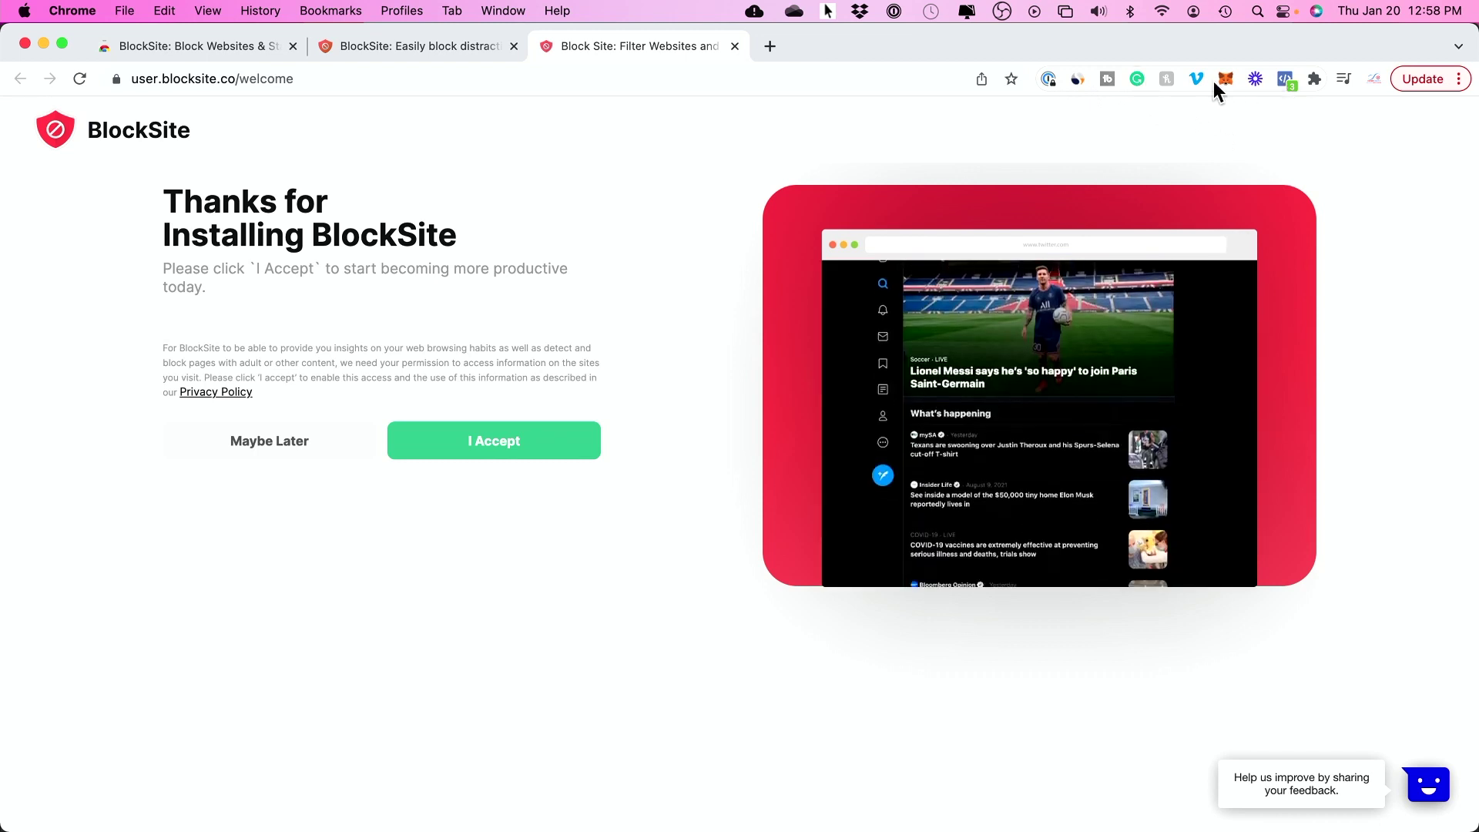
Step: Pin BlockSite to the toolbar from the Extensions menu and preview its panel
click(1313, 80)
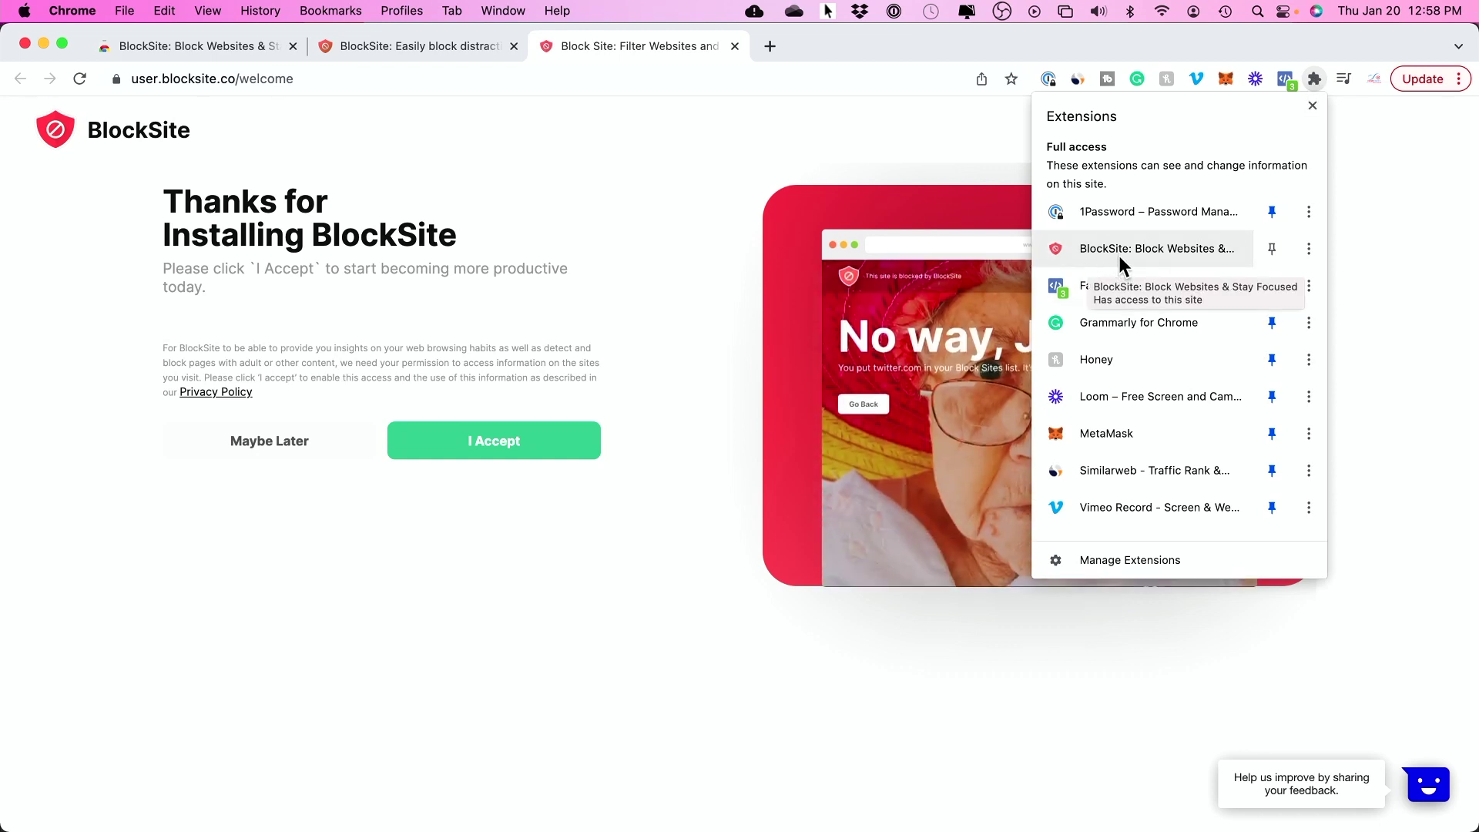
click(1272, 250)
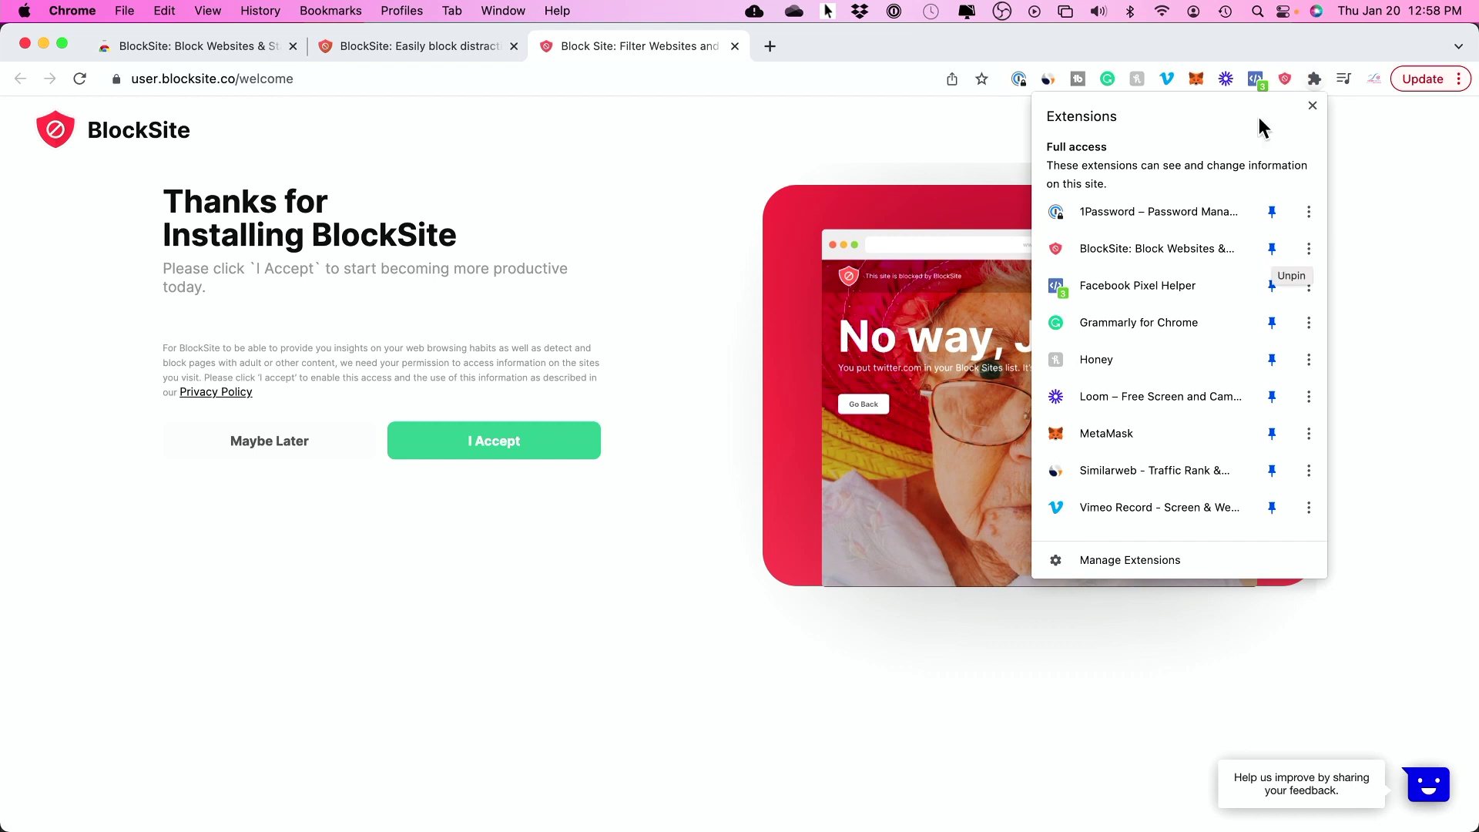
key(Escape)
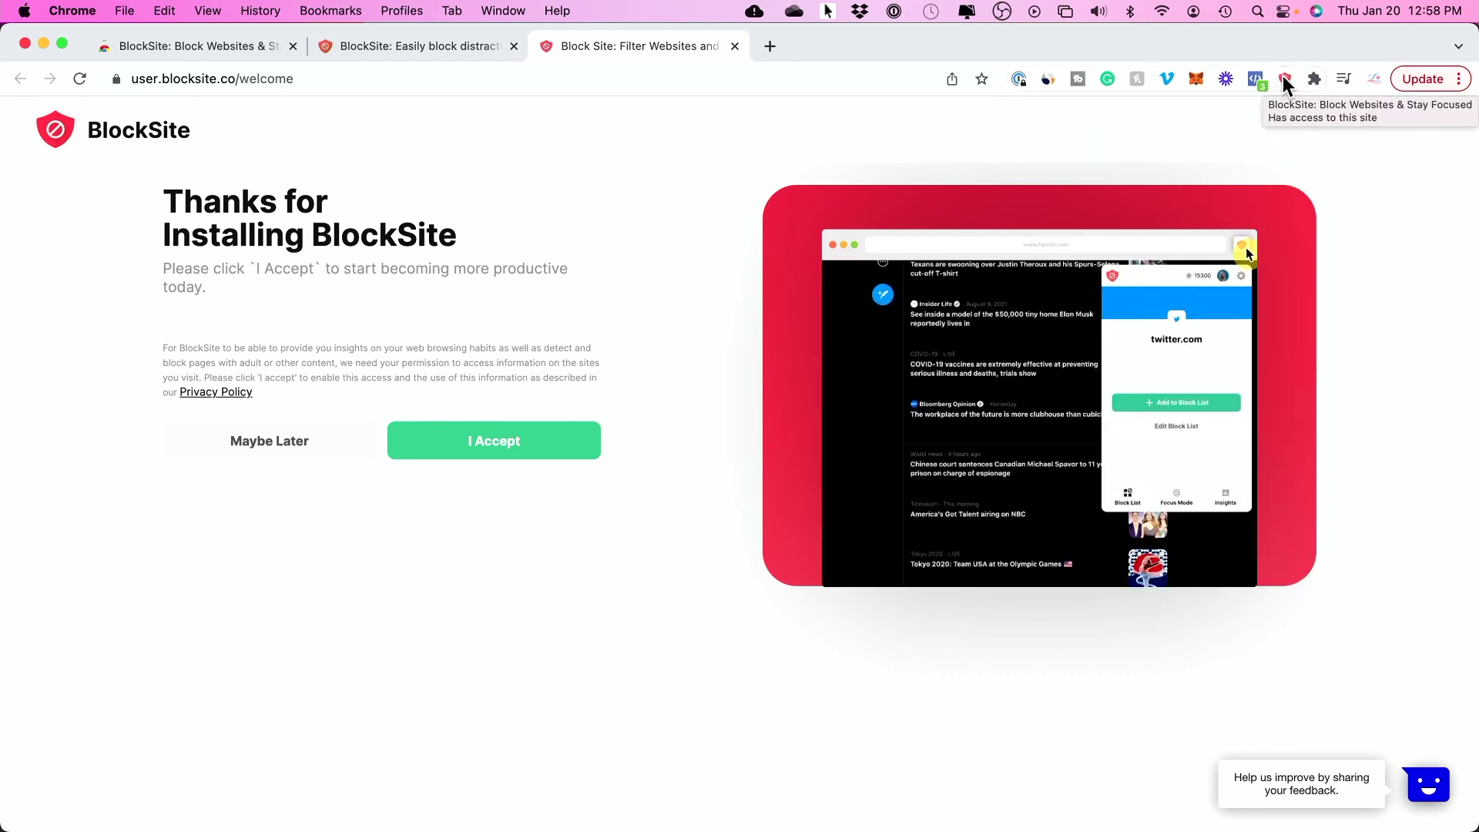
click(1284, 81)
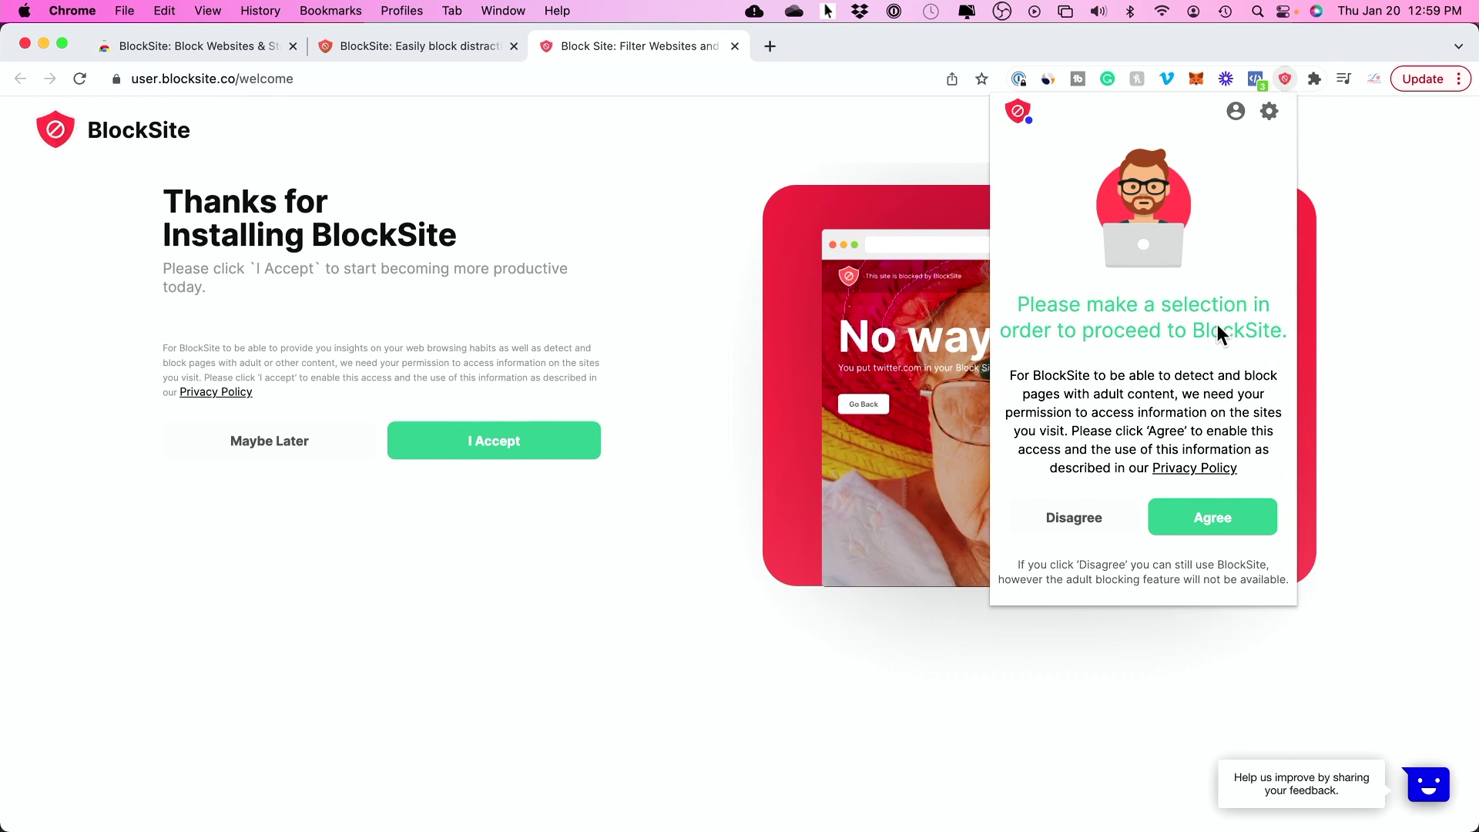
click(805, 130)
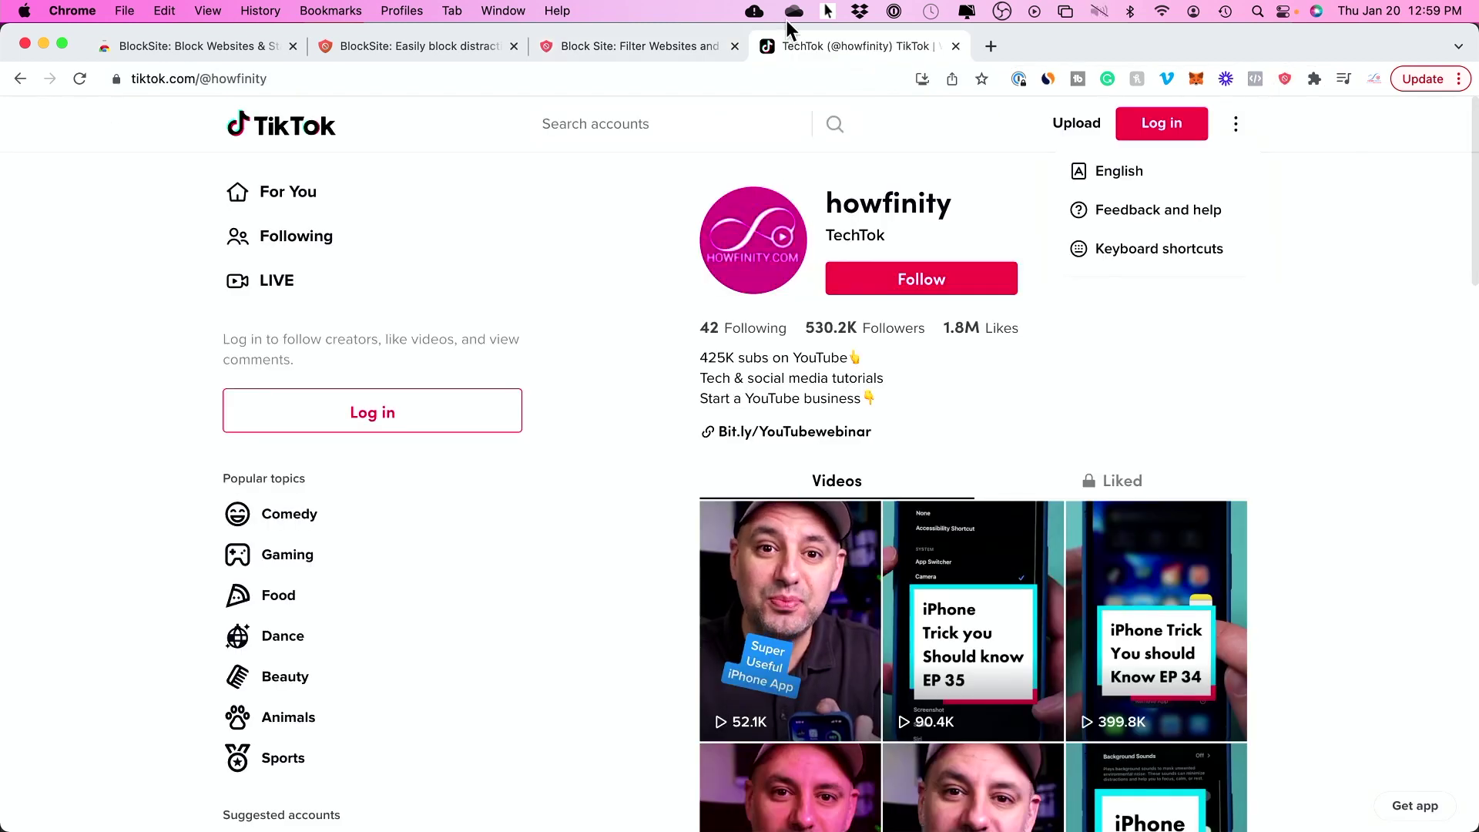
Step: Agree to BlockSite's site access, block tiktok.com, and reload TikTok to apply it
click(1285, 79)
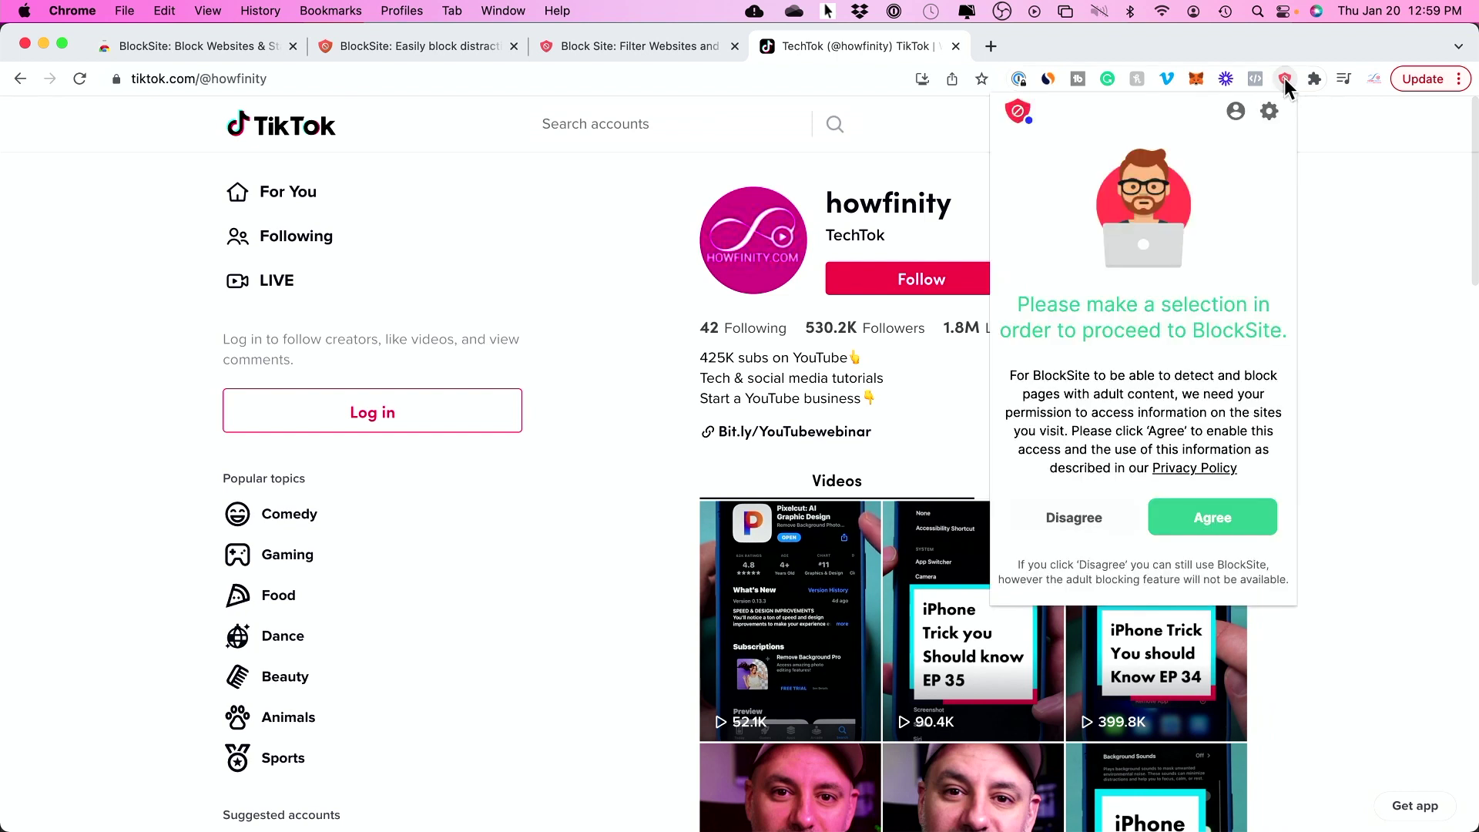
click(1210, 530)
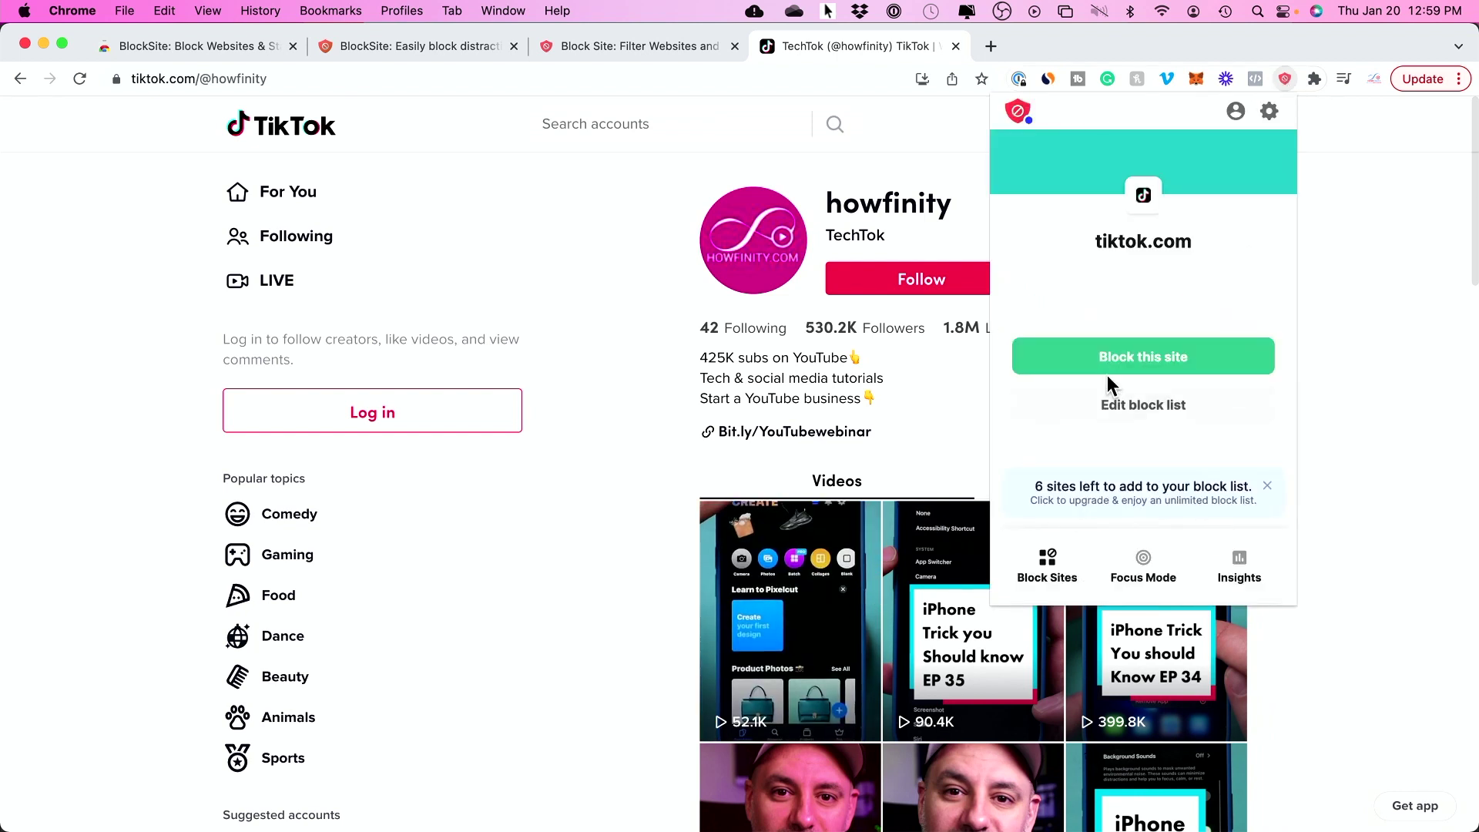
click(1157, 361)
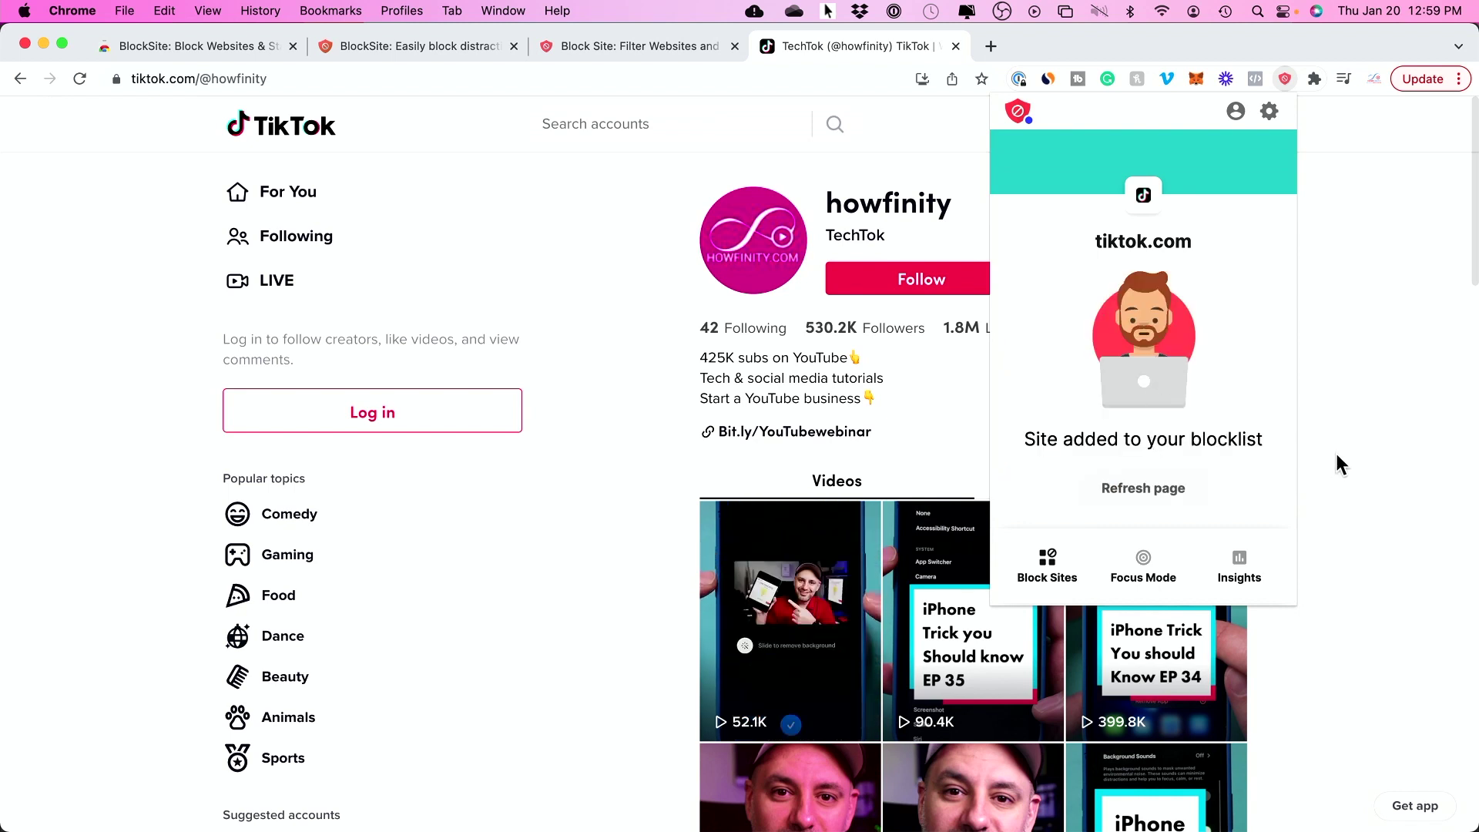
click(1138, 489)
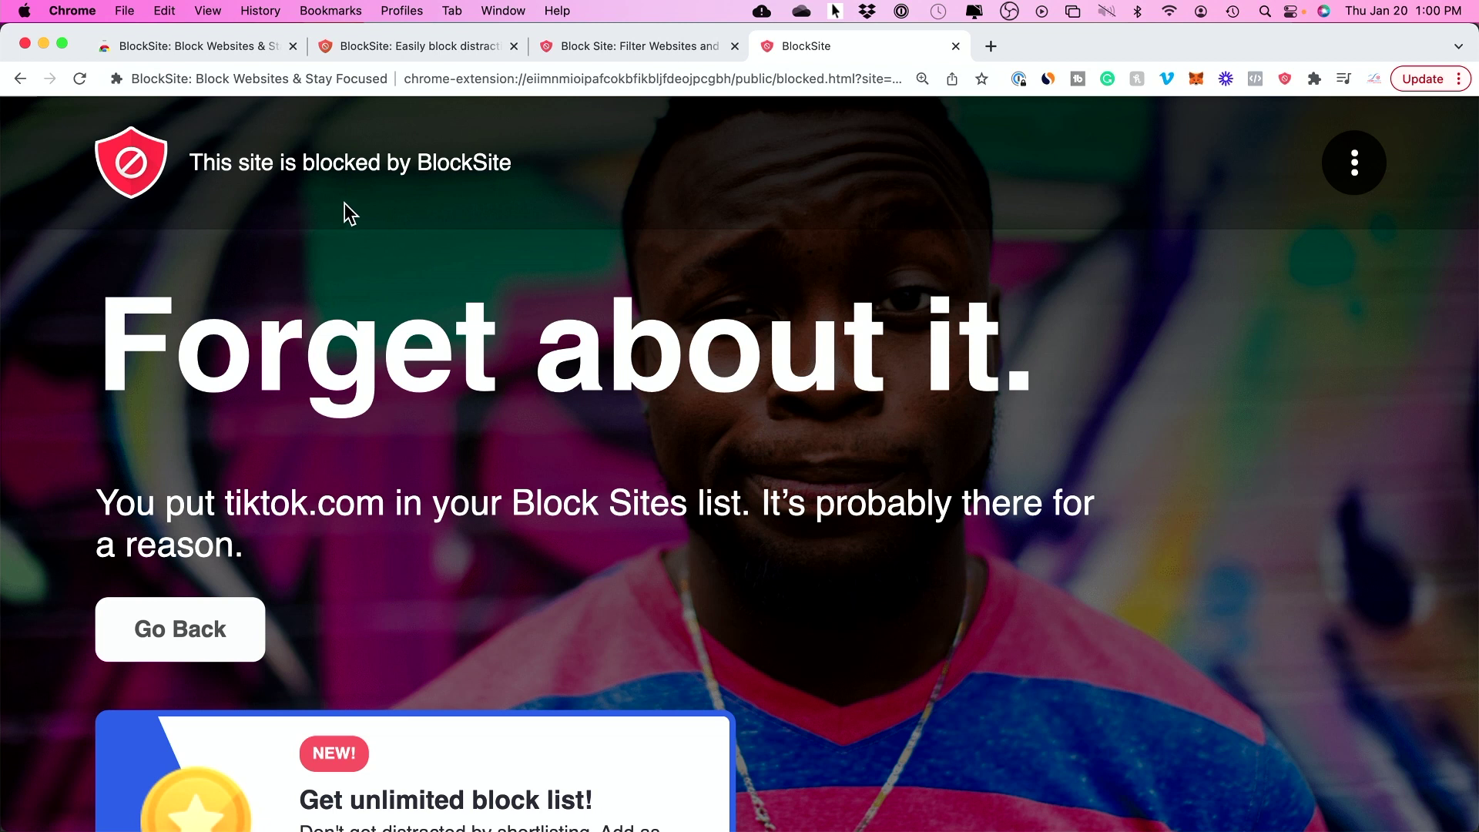
Step: Open BlockSite's block list, dismiss its tour tip, and return to the blocked tiktok.com tab
click(1284, 80)
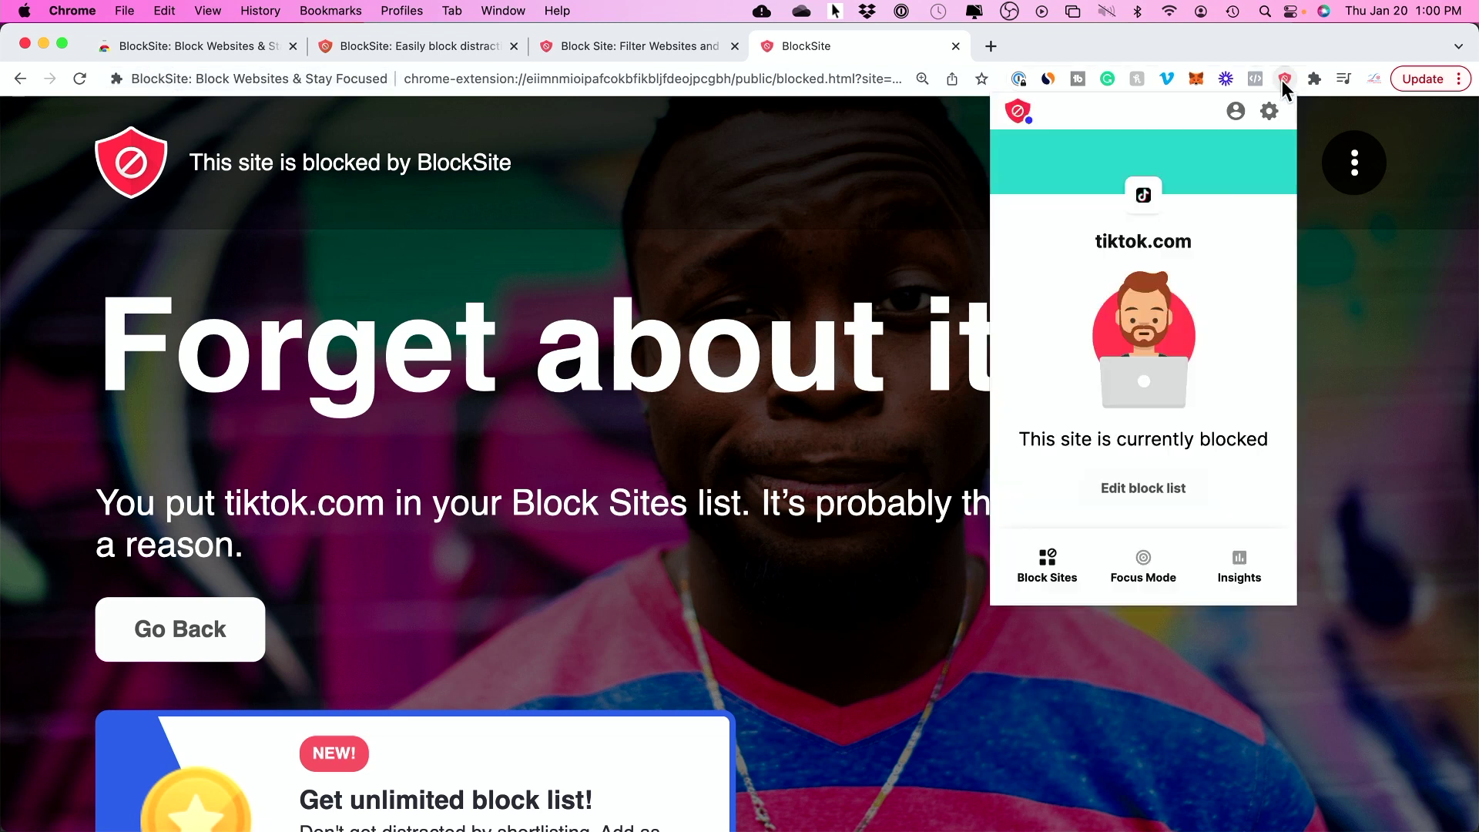
click(1138, 492)
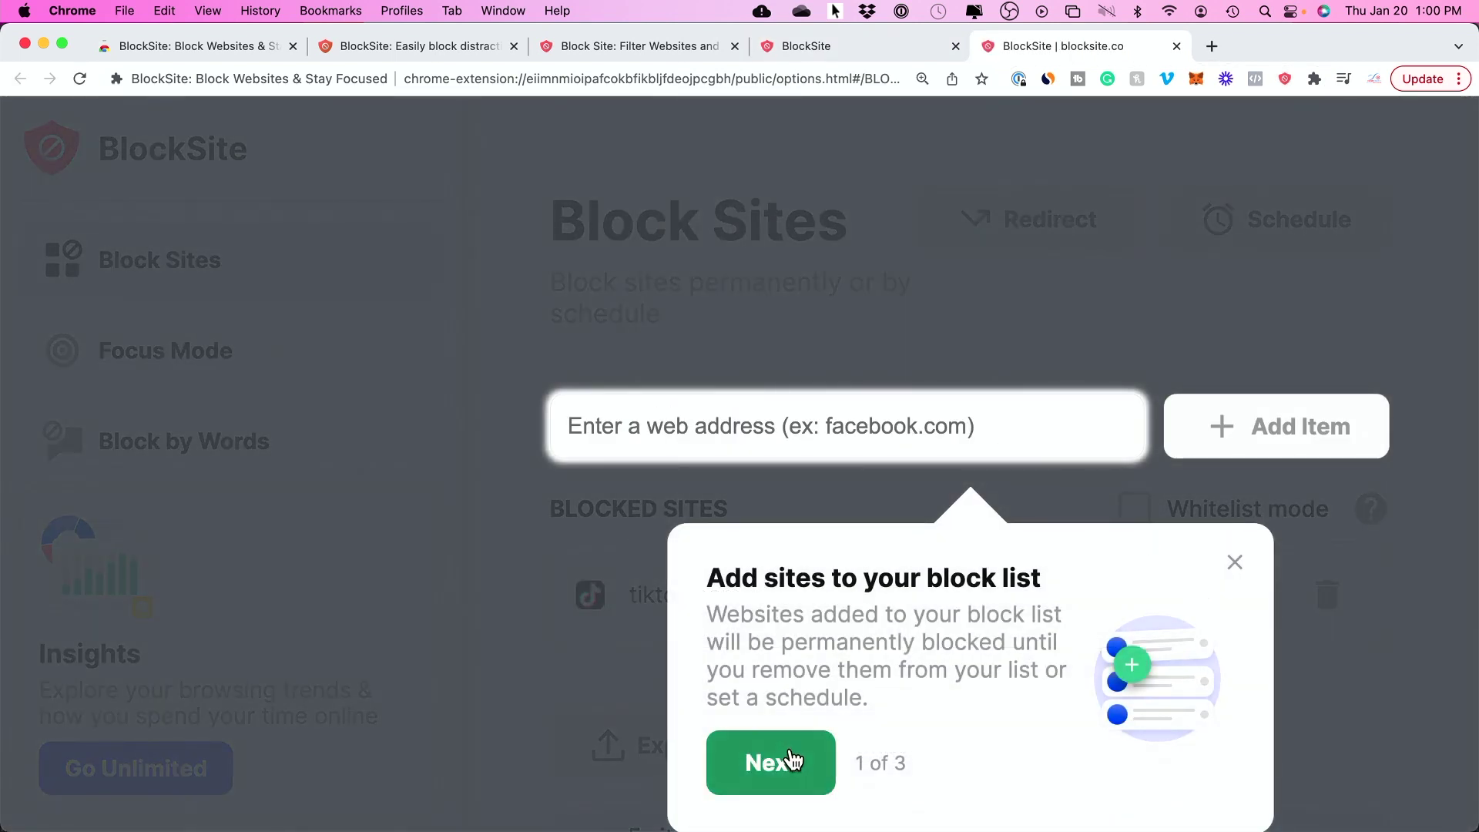
click(1234, 563)
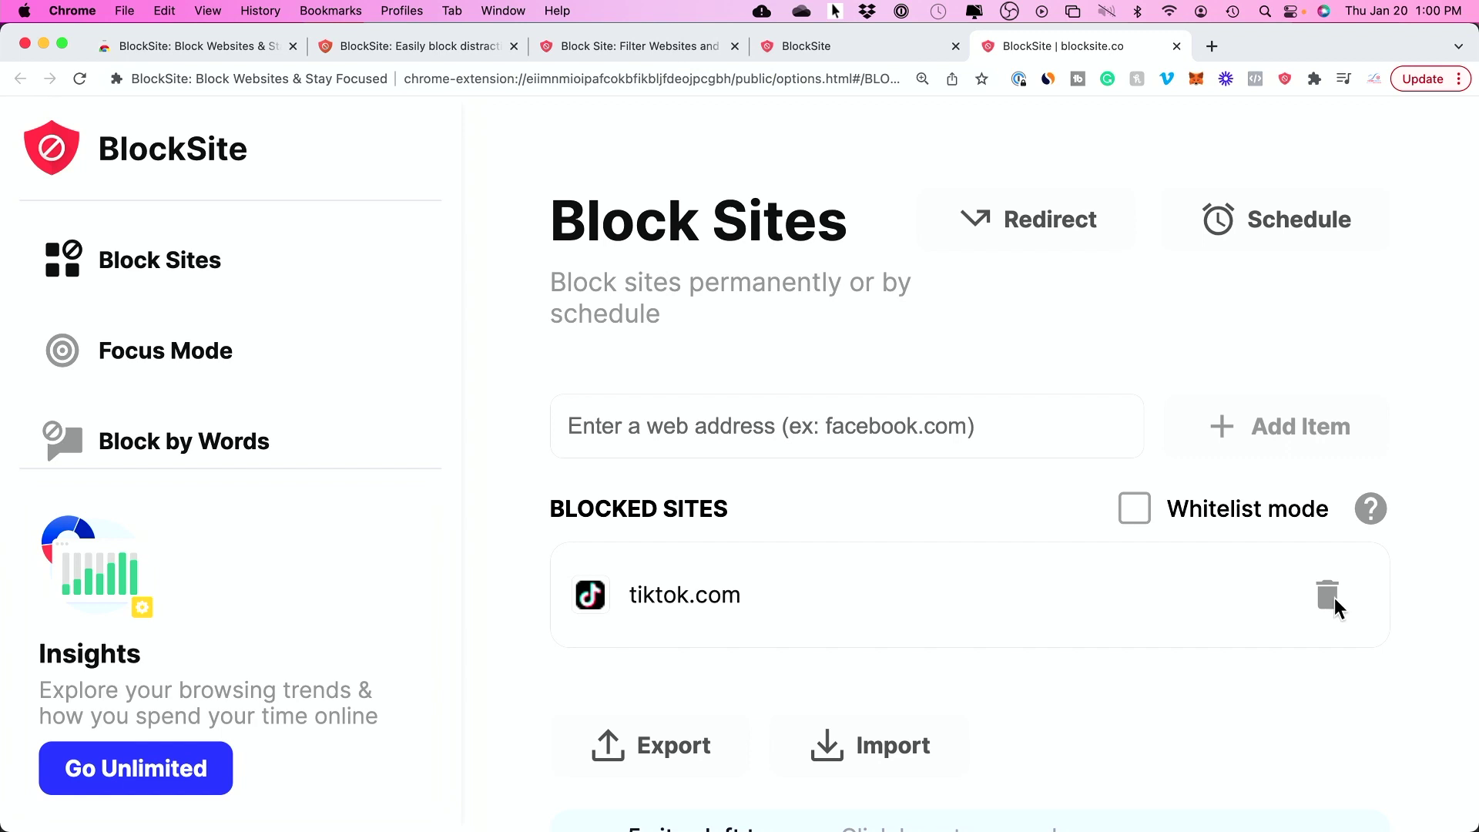
click(799, 48)
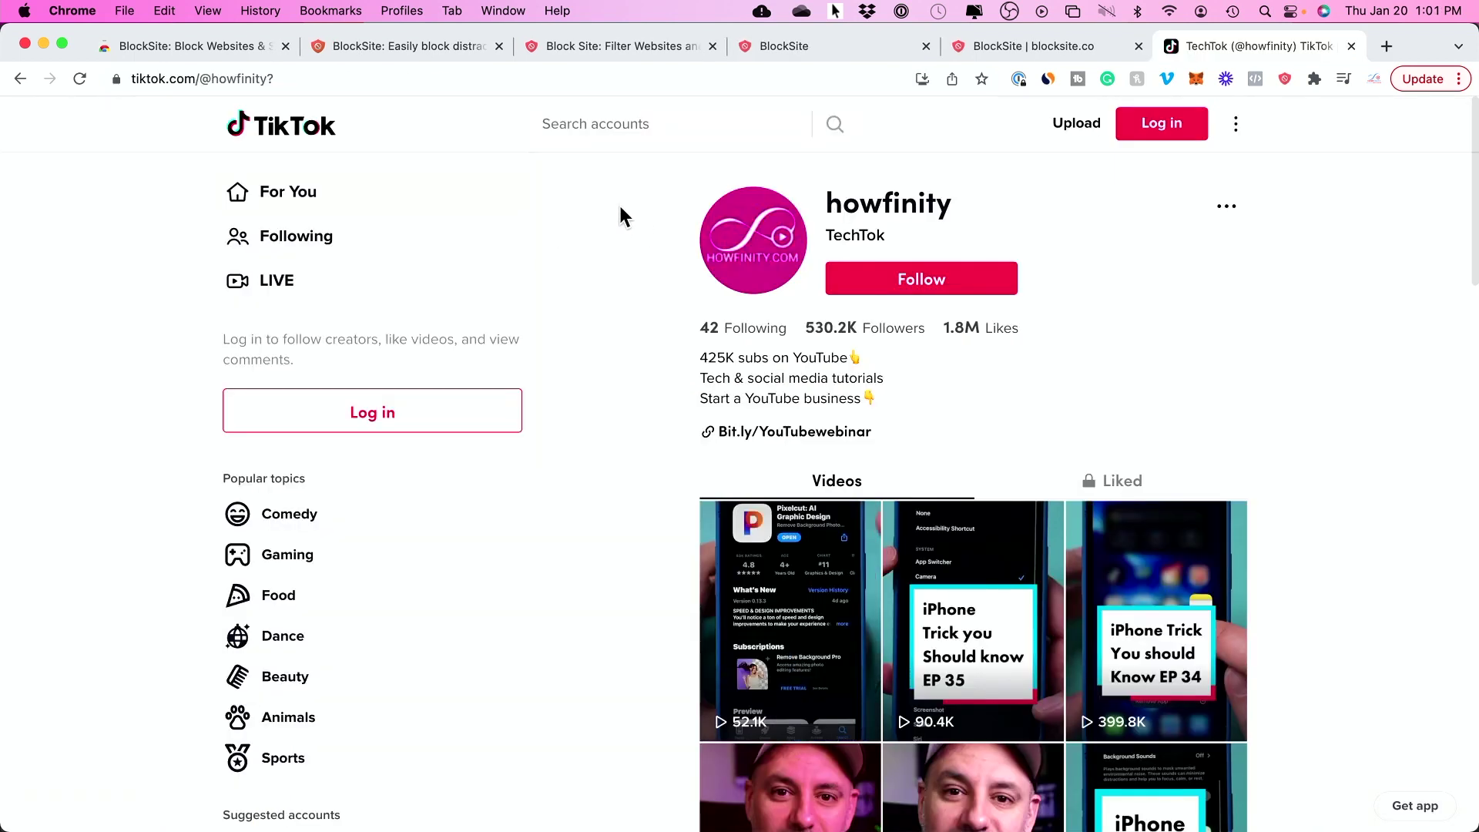
Step: Open tiktok.com's full site settings from the address-bar site information
click(113, 81)
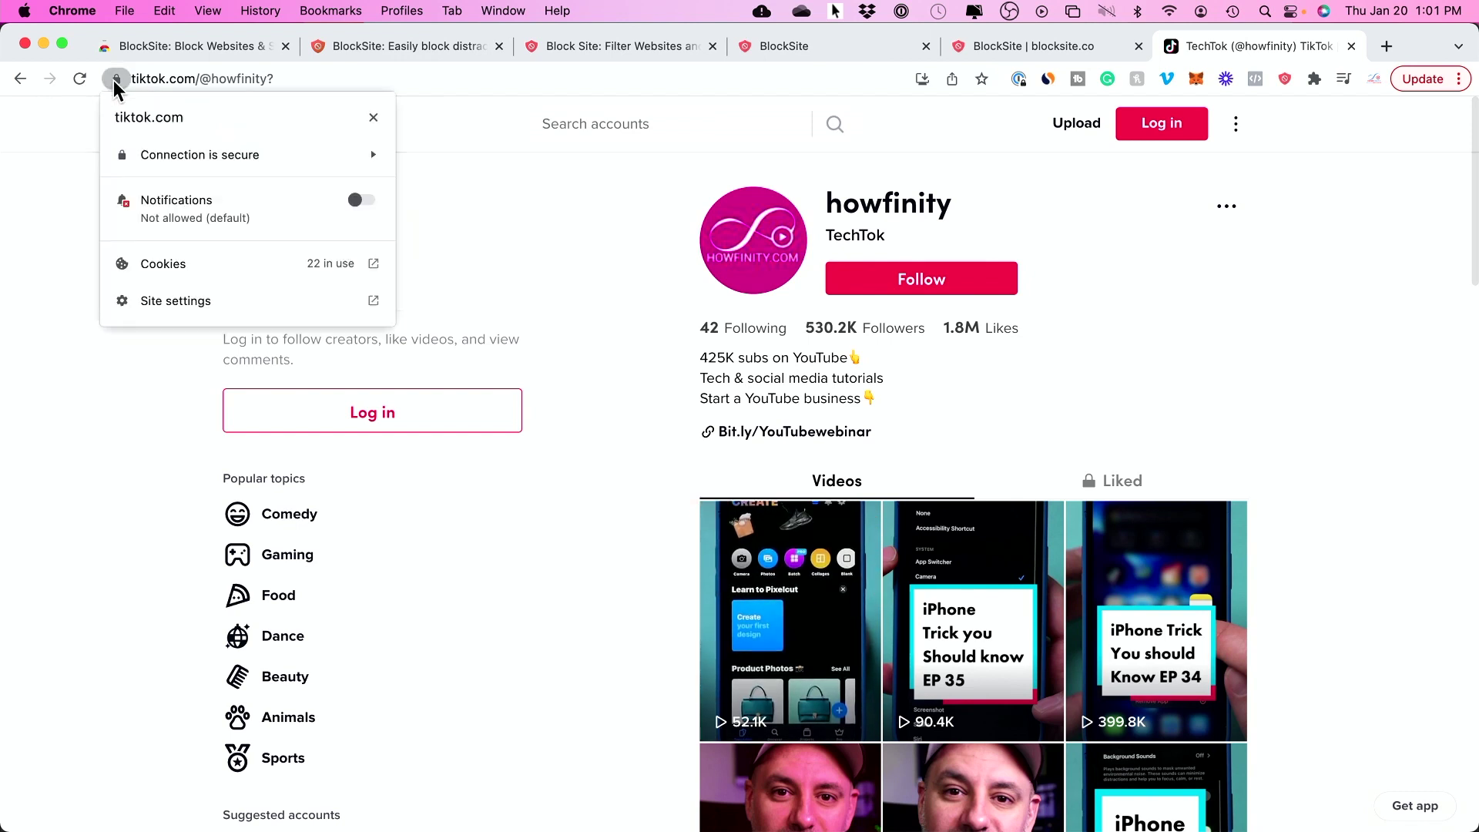
click(176, 300)
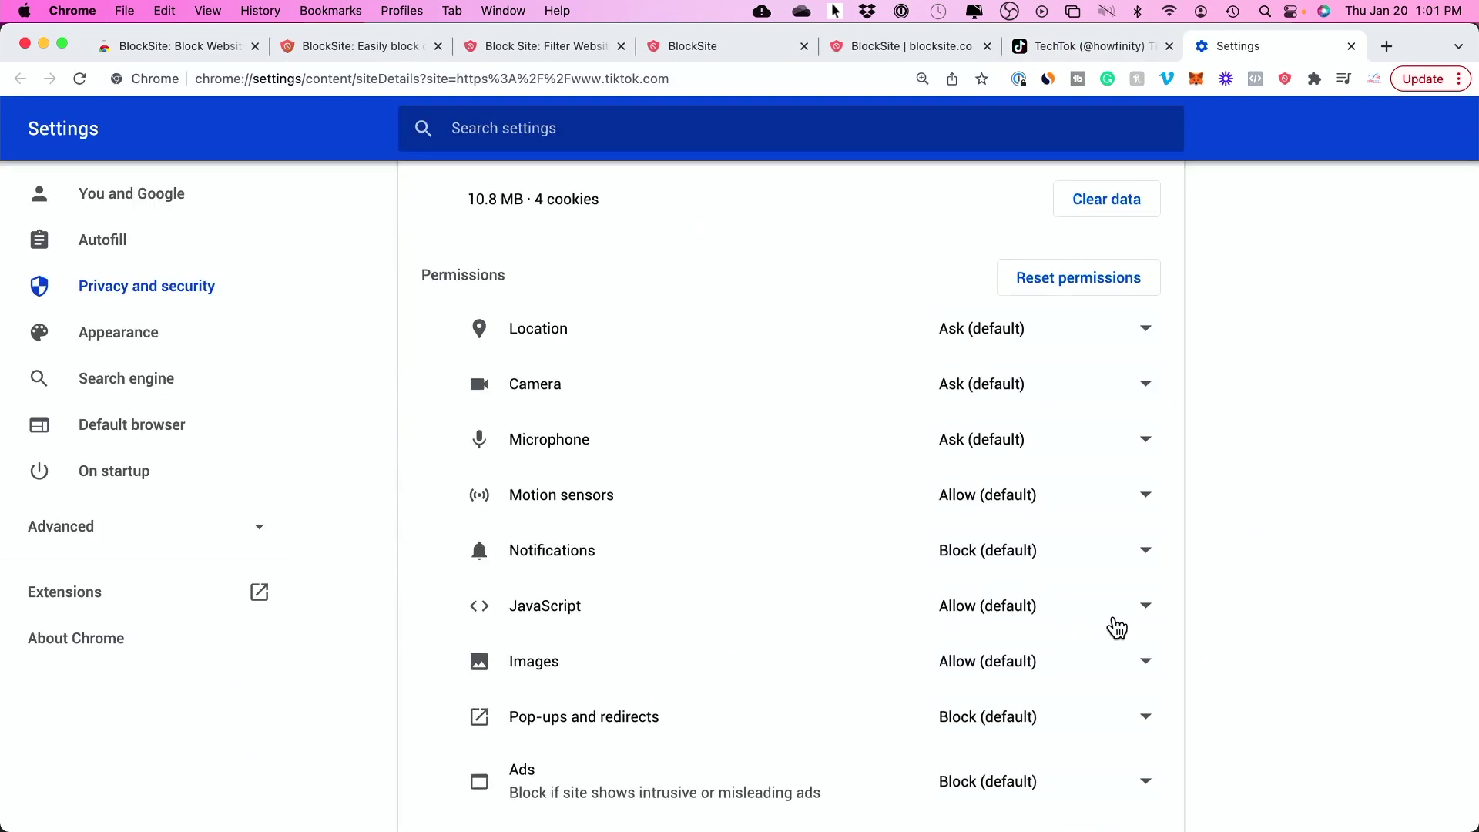
Step: Set the JavaScript permission for tiktok.com to Block
click(1138, 617)
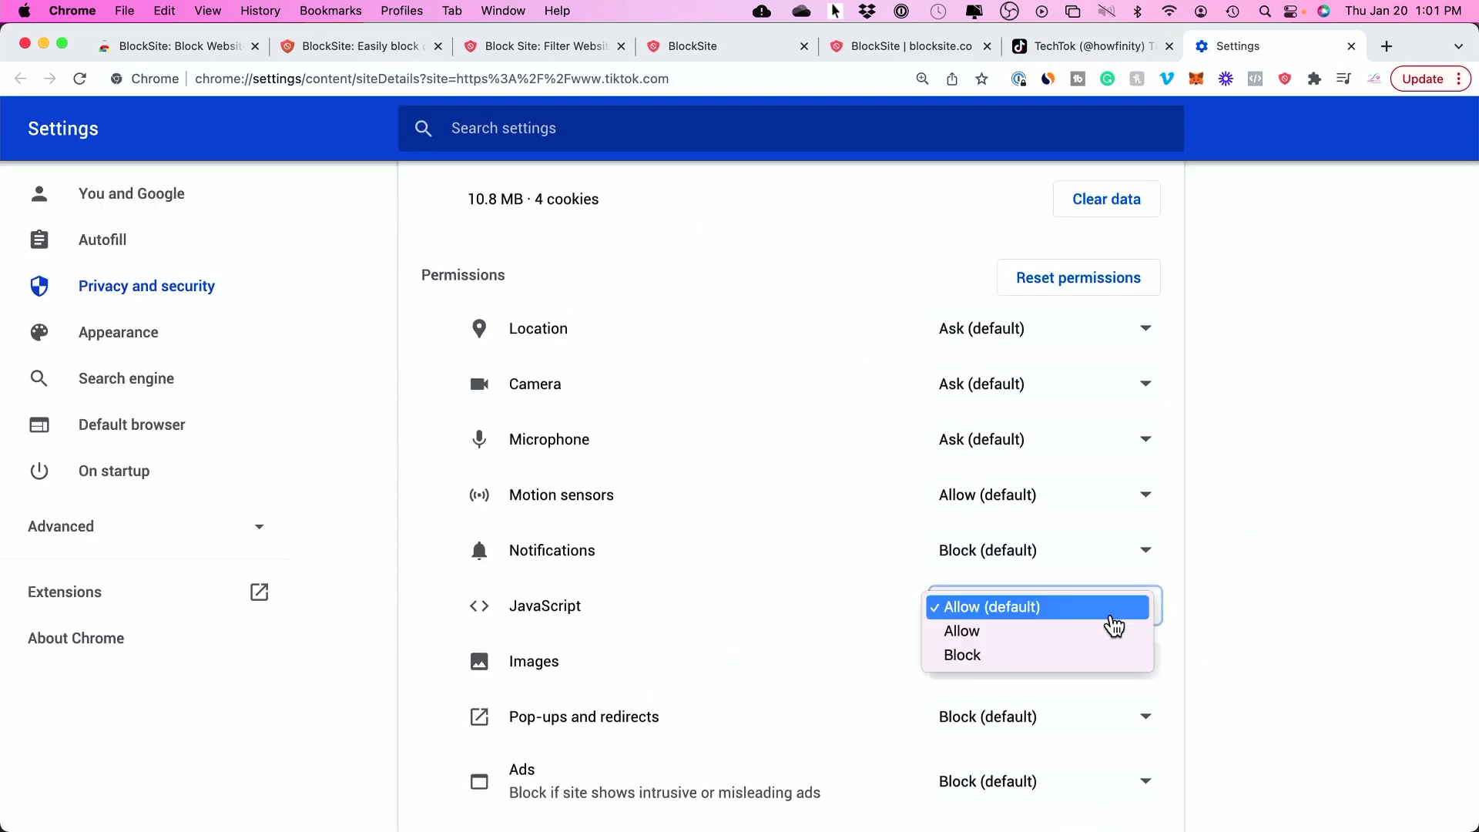
click(1060, 657)
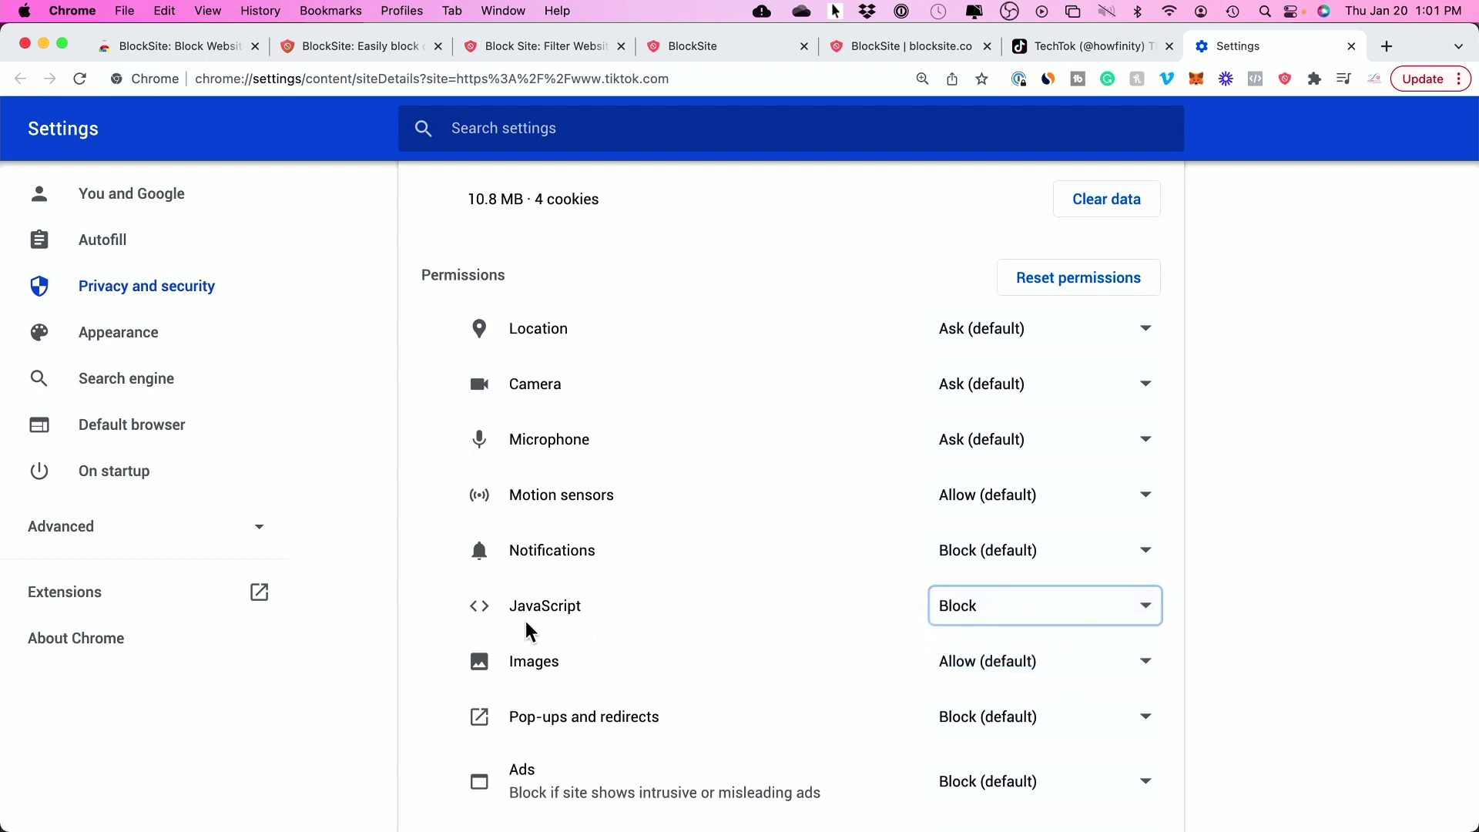
drag(513, 608, 609, 618)
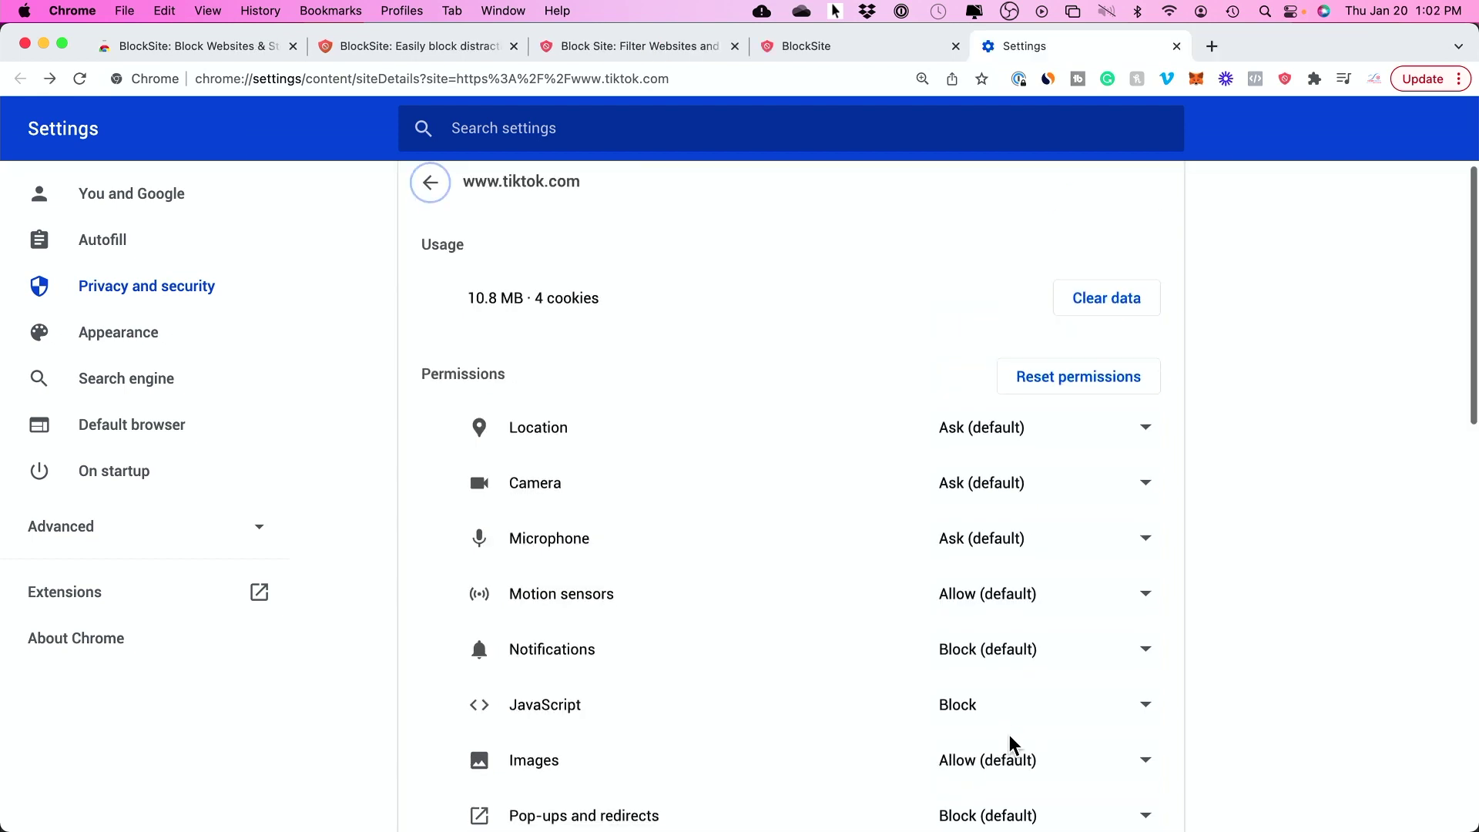
Step: Set the Images permission for tiktok.com to Block
scroll(994, 736, down, 3)
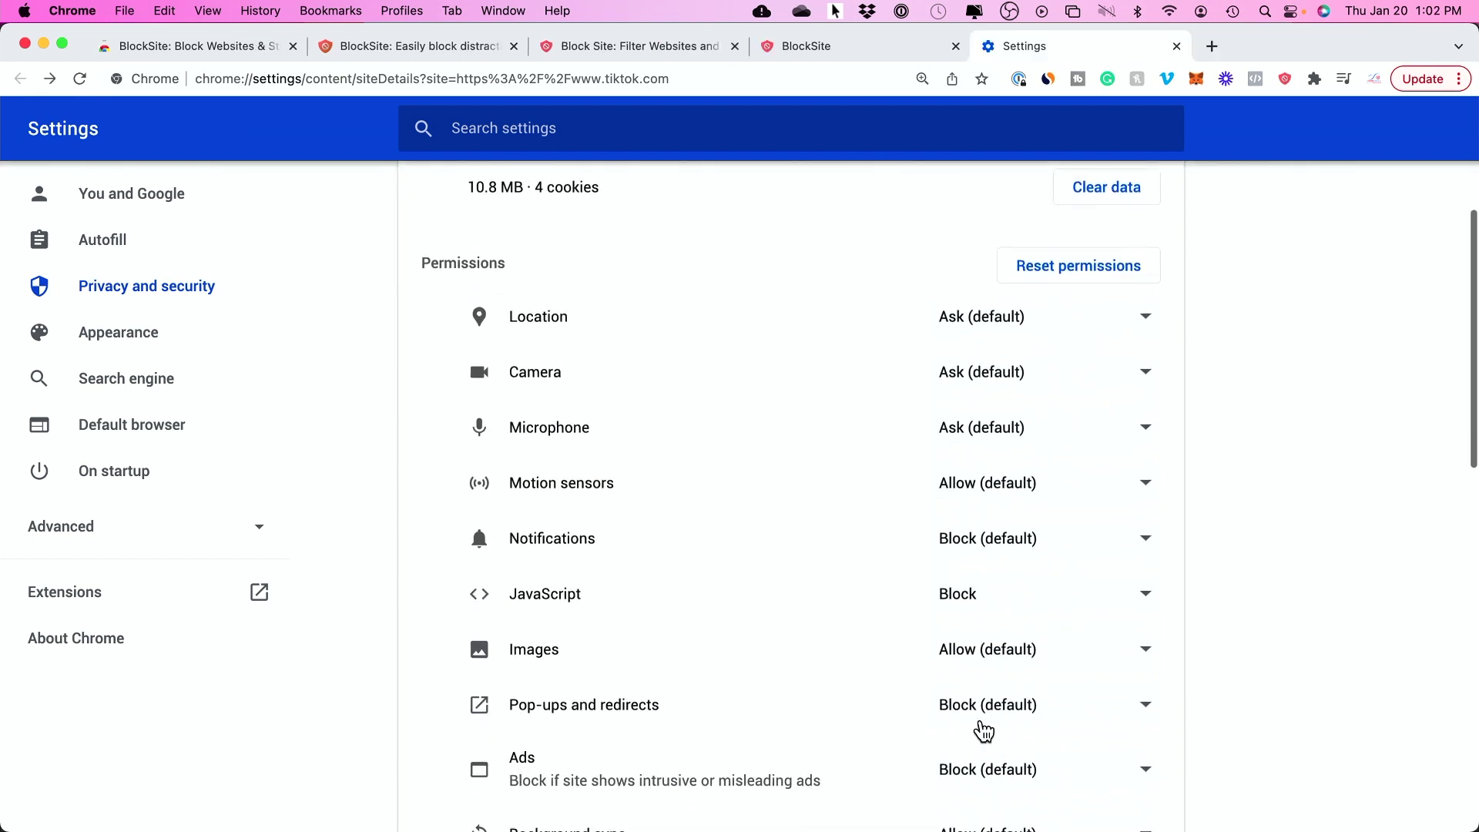
click(960, 658)
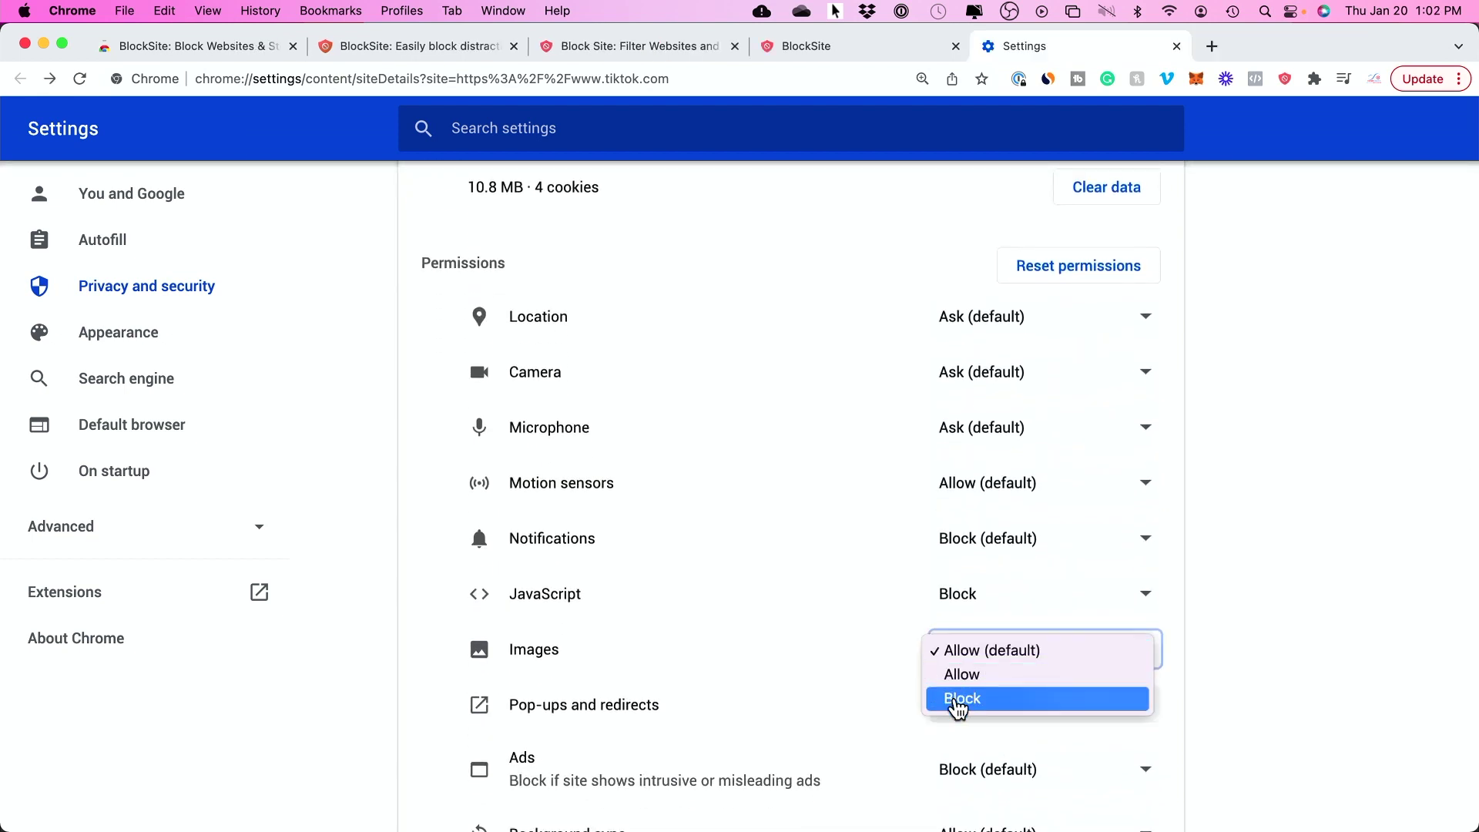
click(958, 701)
scroll(785, 671, up, 2)
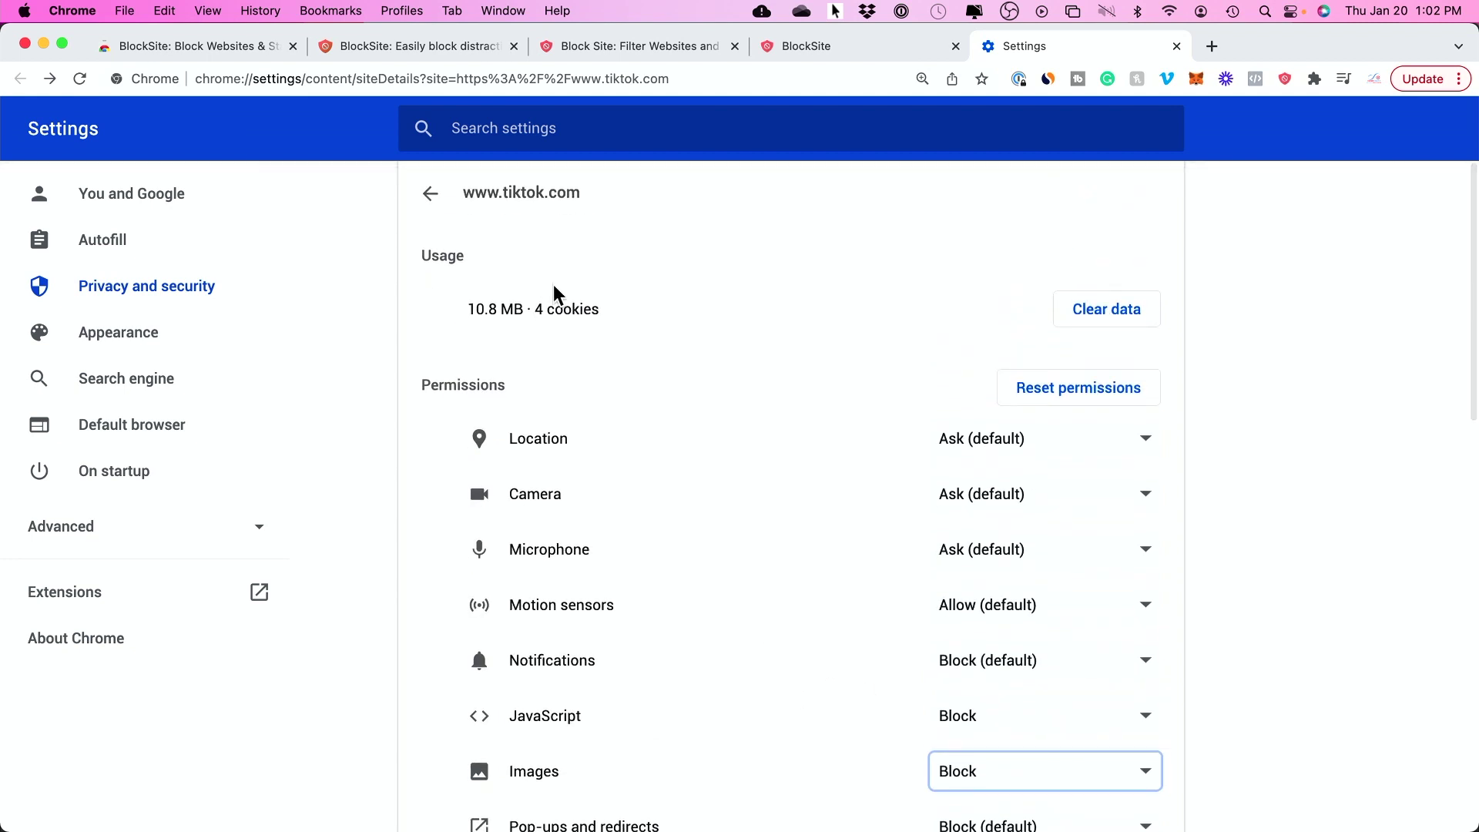
scroll(964, 802, down, 2)
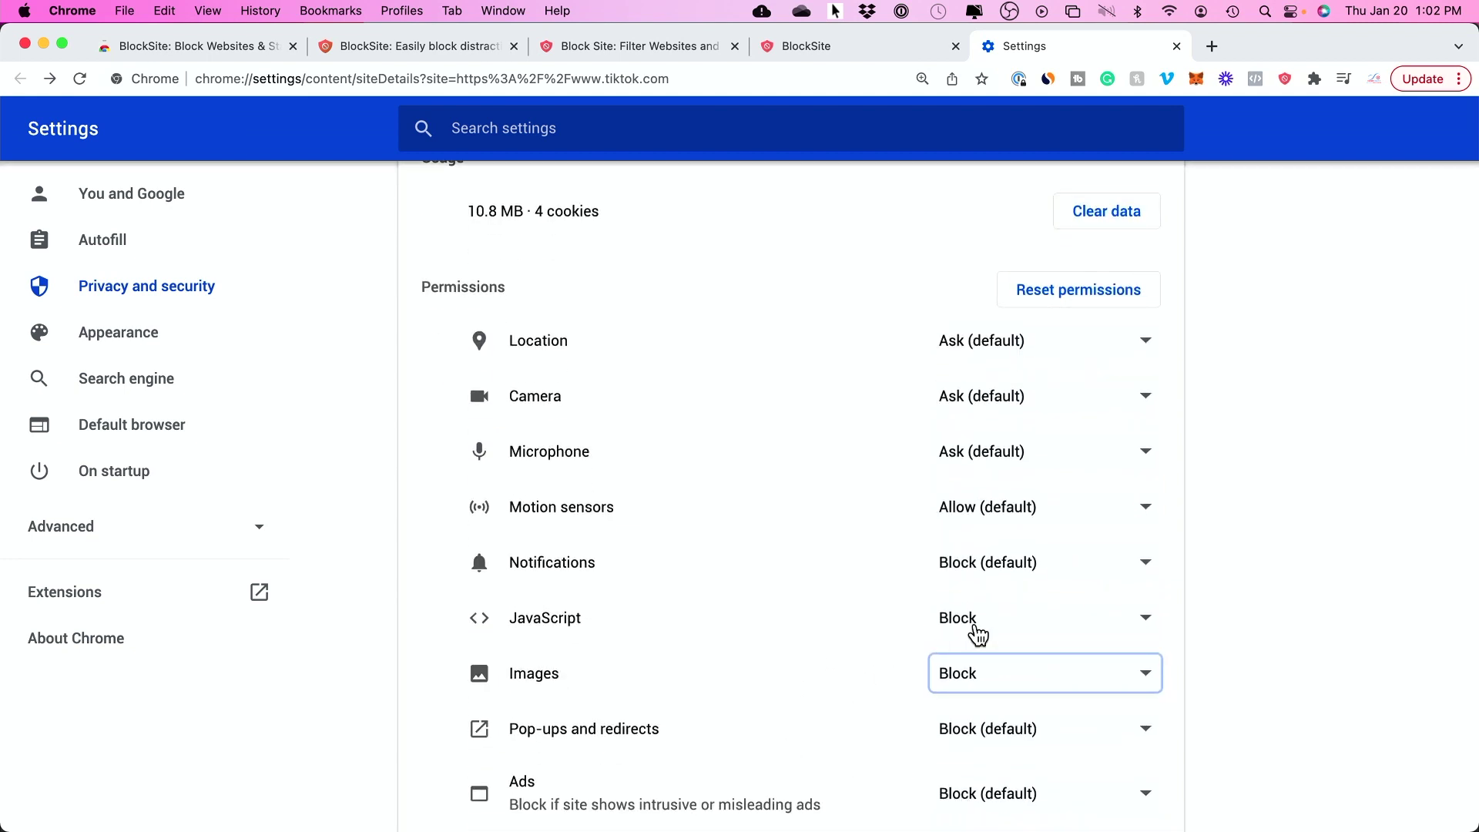
scroll(1132, 683, up, 1)
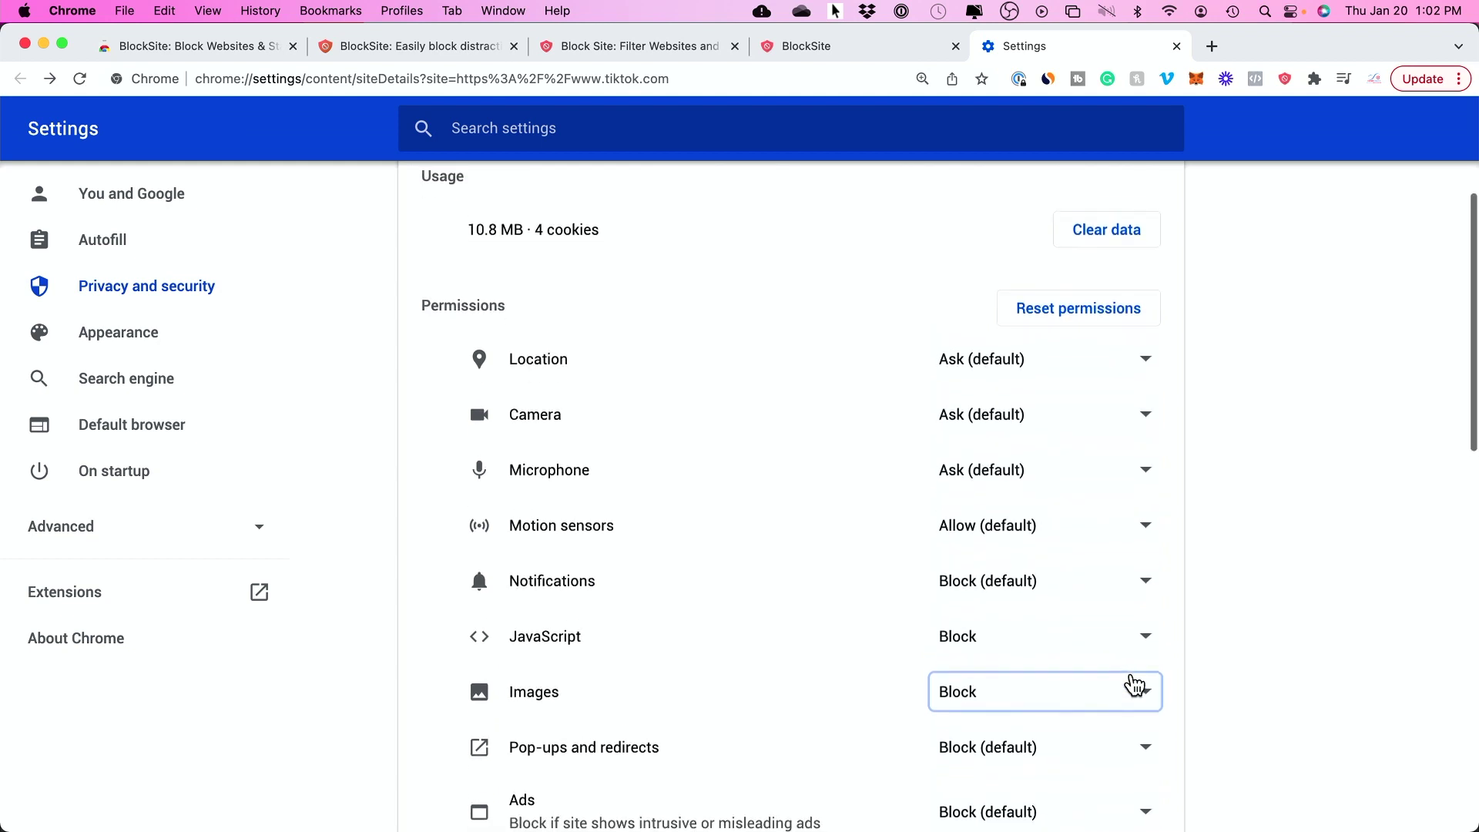
scroll(1134, 685, up, 3)
Step: Reload the TikTok profile, scroll its thumbnail-less videos, and open tiktok.com's site permissions
click(628, 68)
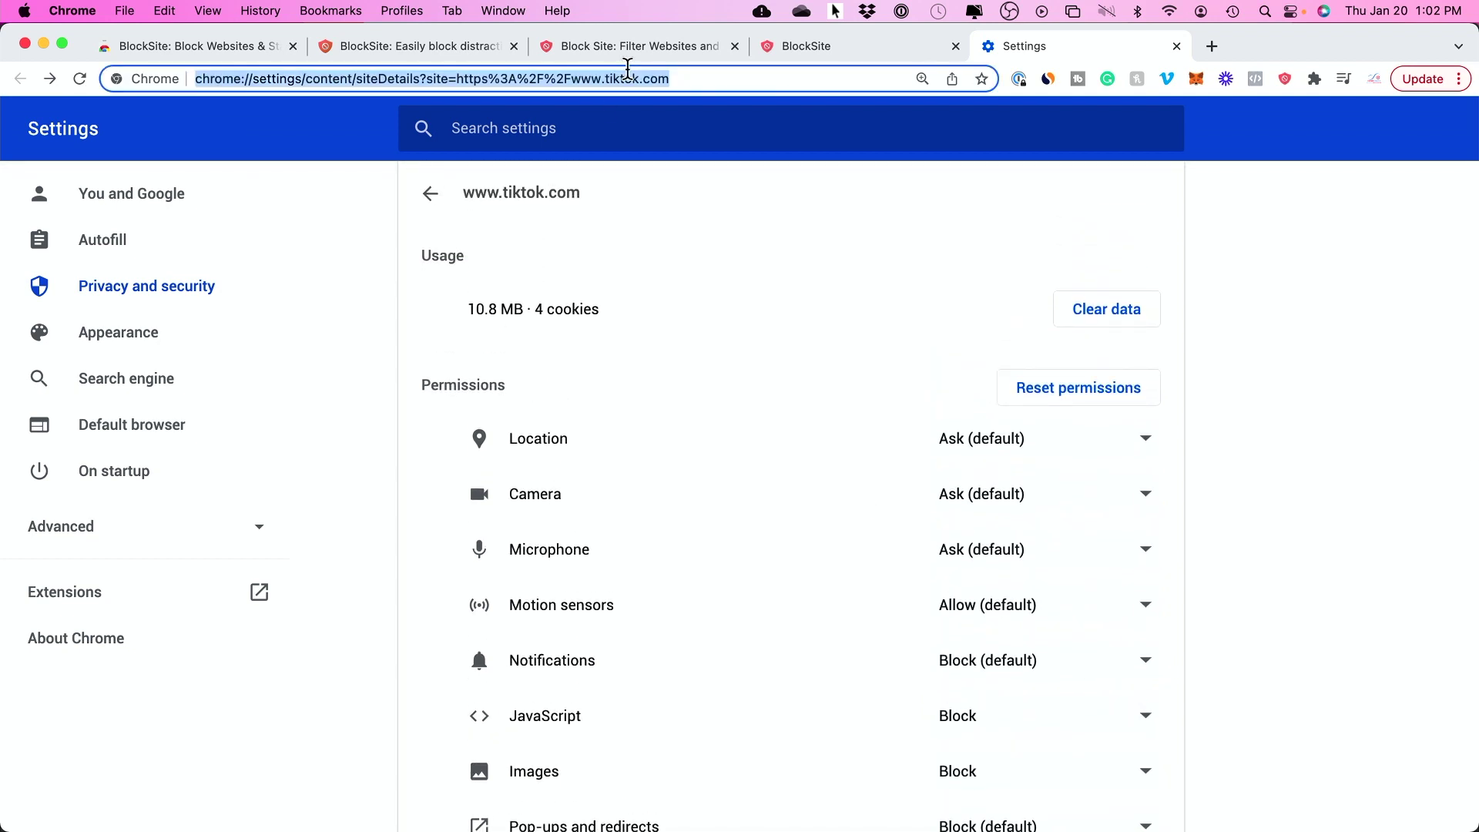
text(tik)
key(Return)
scroll(1314, 487, down, 1)
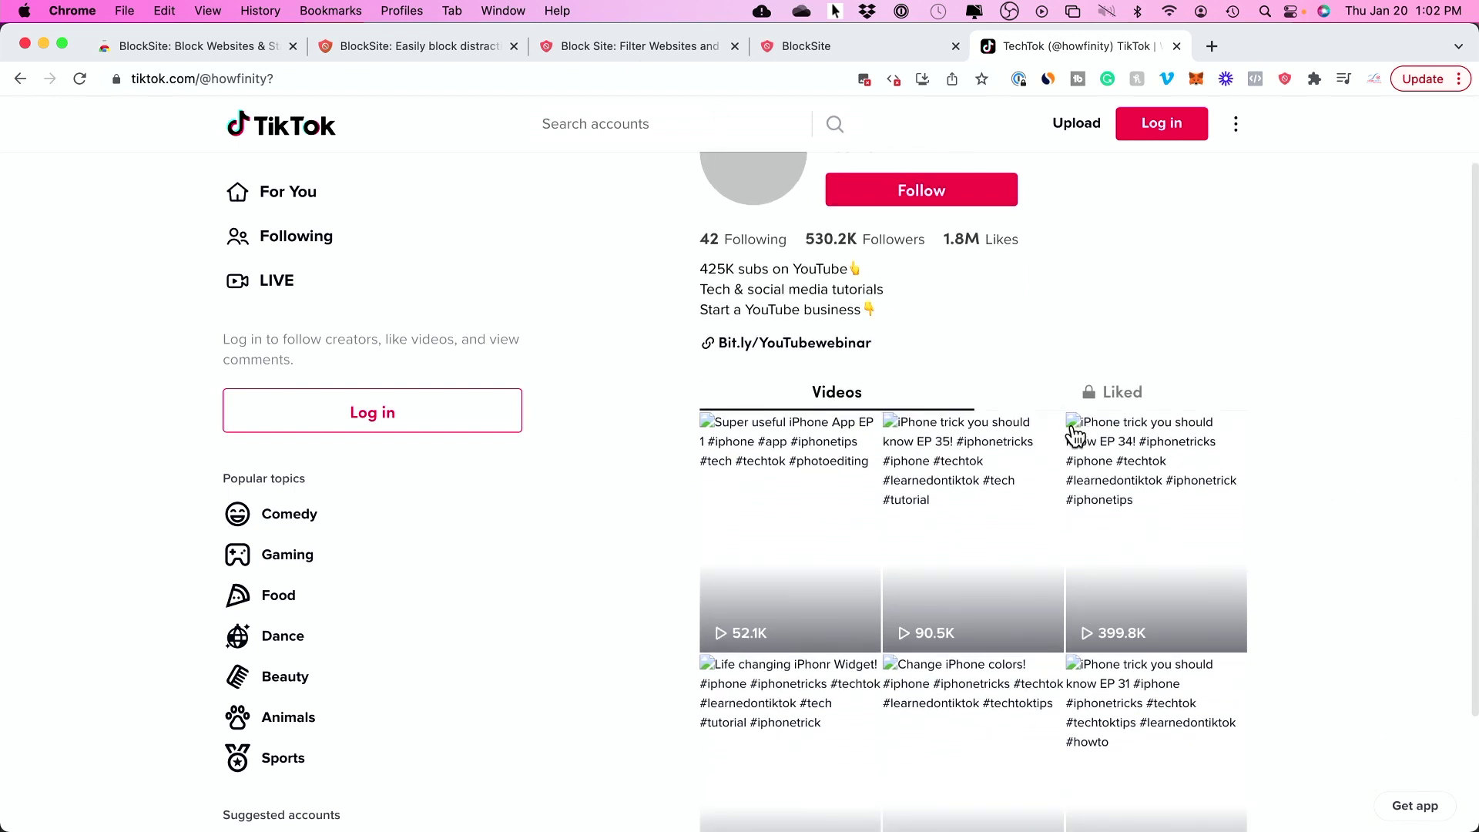
scroll(1302, 528, down, 2)
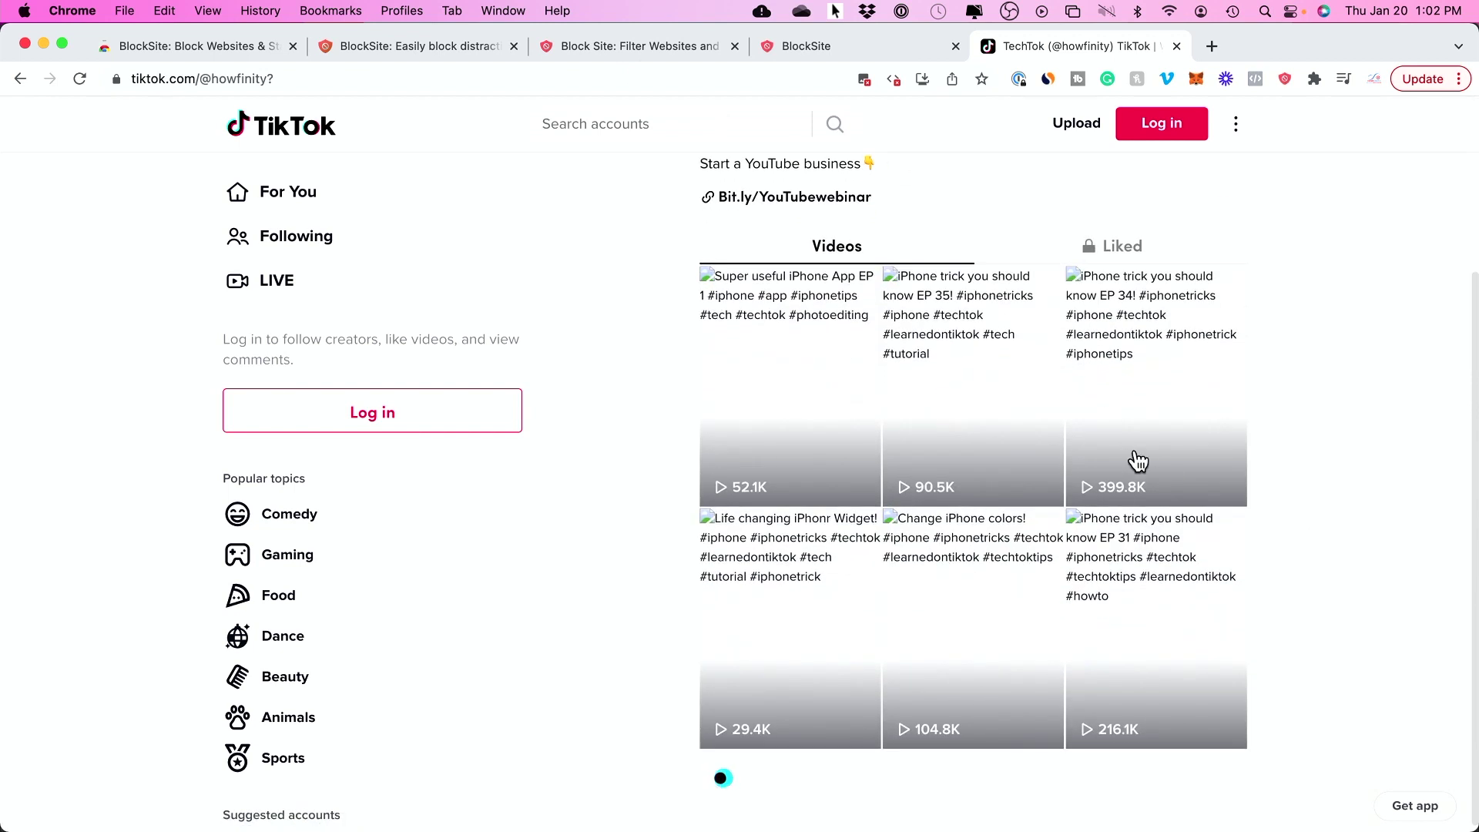
scroll(1138, 460, up, 1)
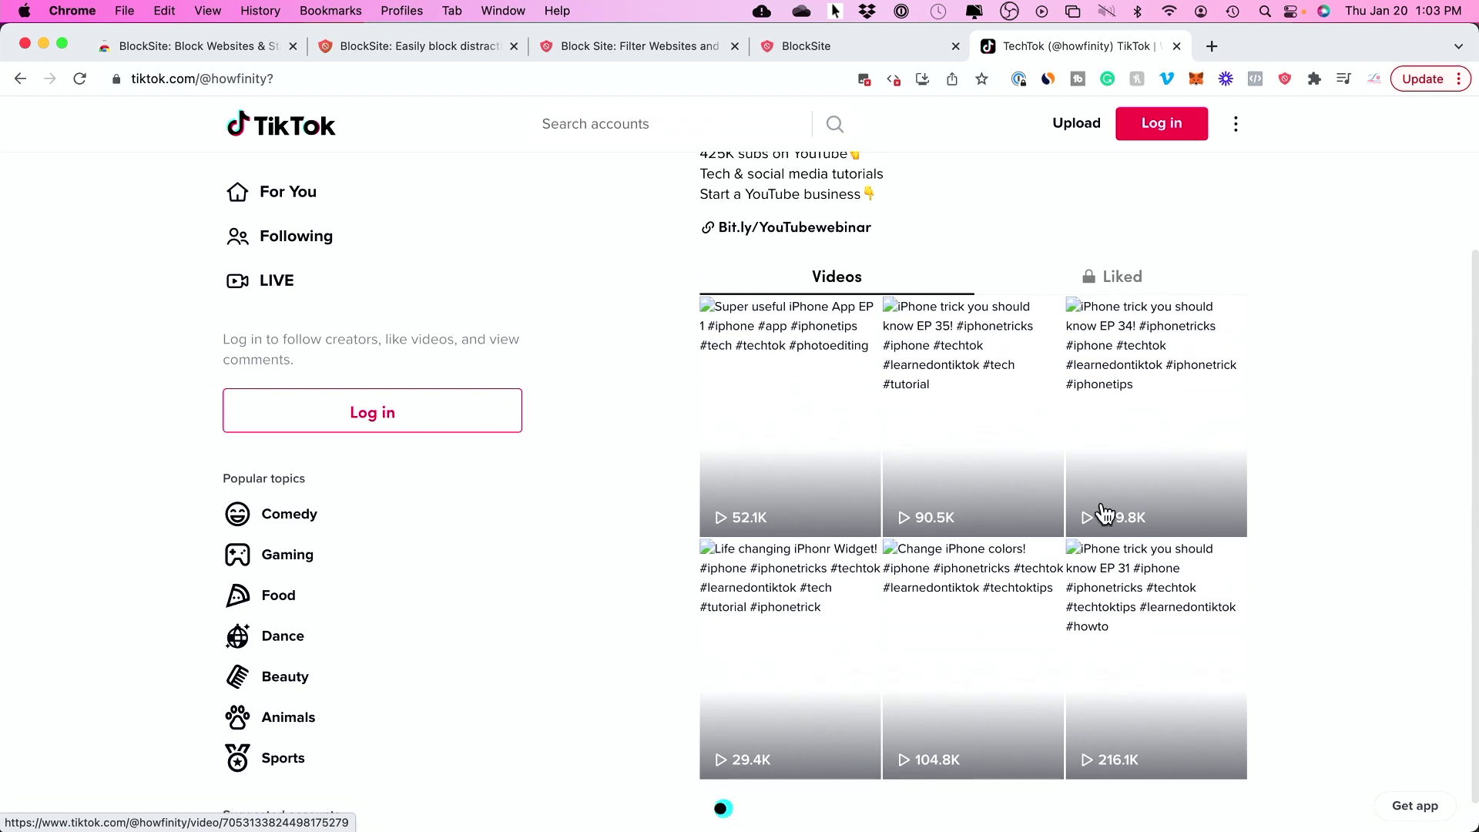
scroll(1138, 500, down, 1)
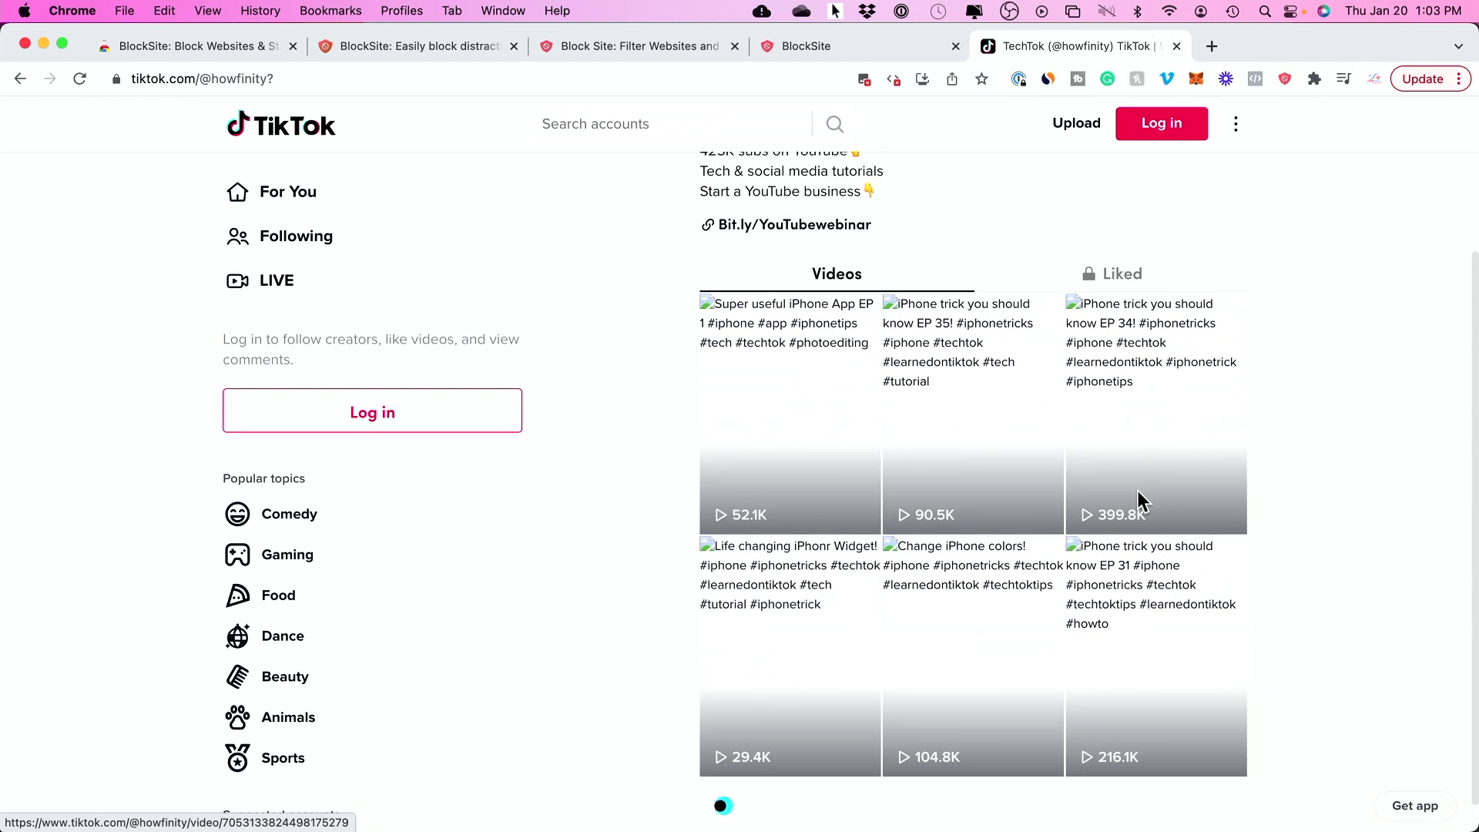
scroll(1138, 501, up, 1)
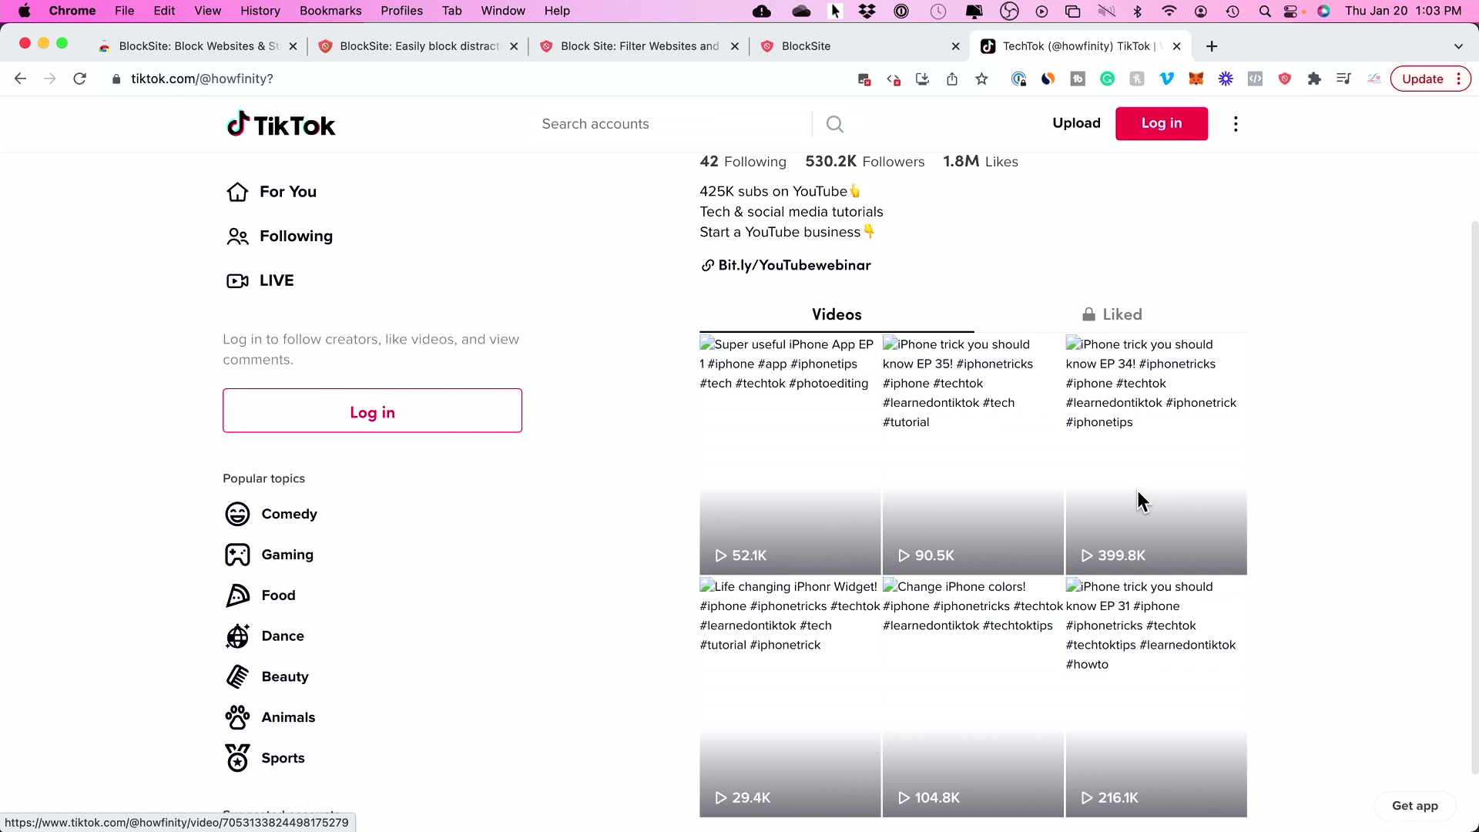
click(114, 80)
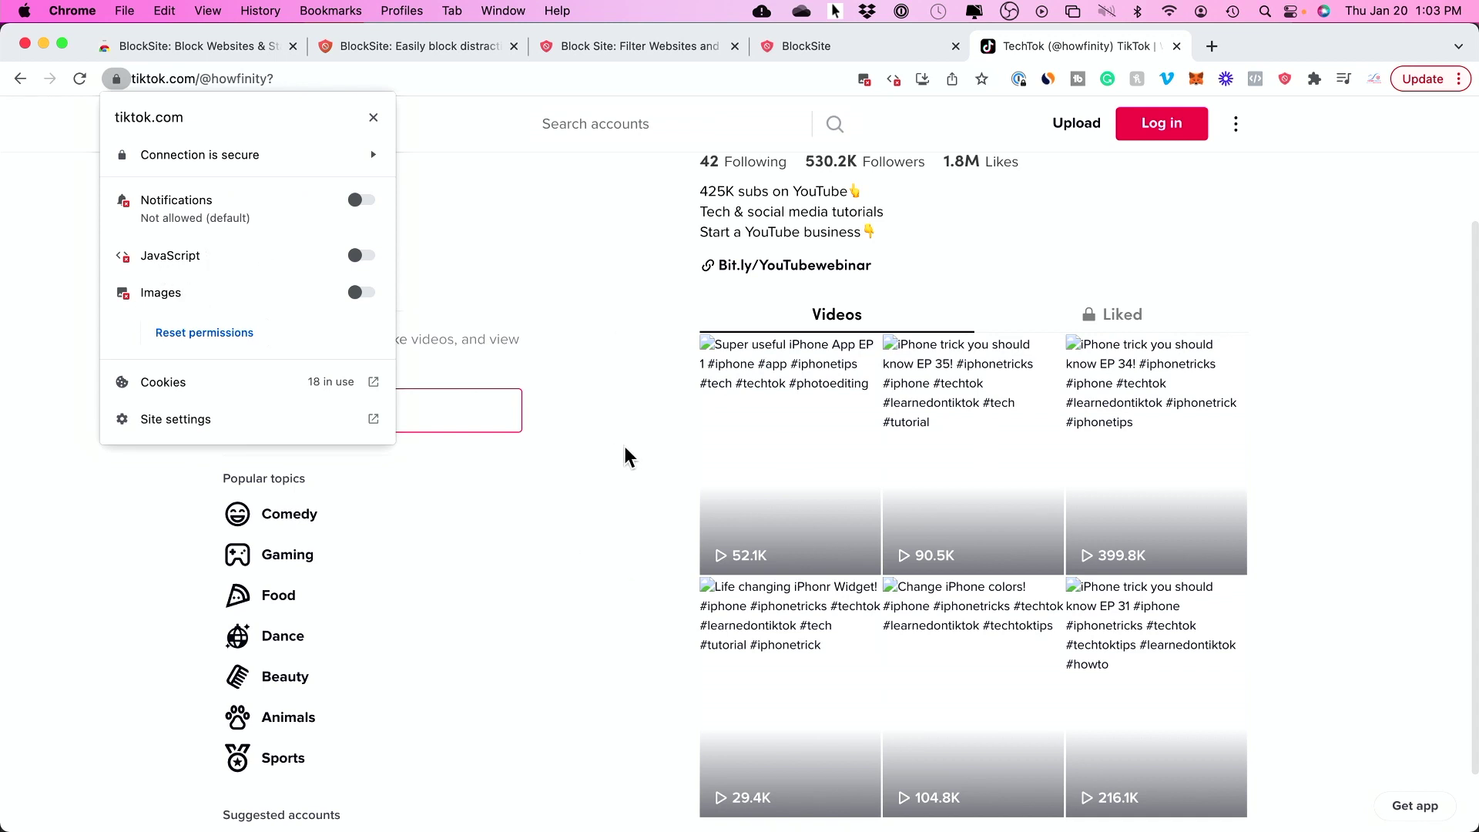
Step: Turn JavaScript and Images back on for tiktok.com and reload the profile
click(363, 256)
click(362, 311)
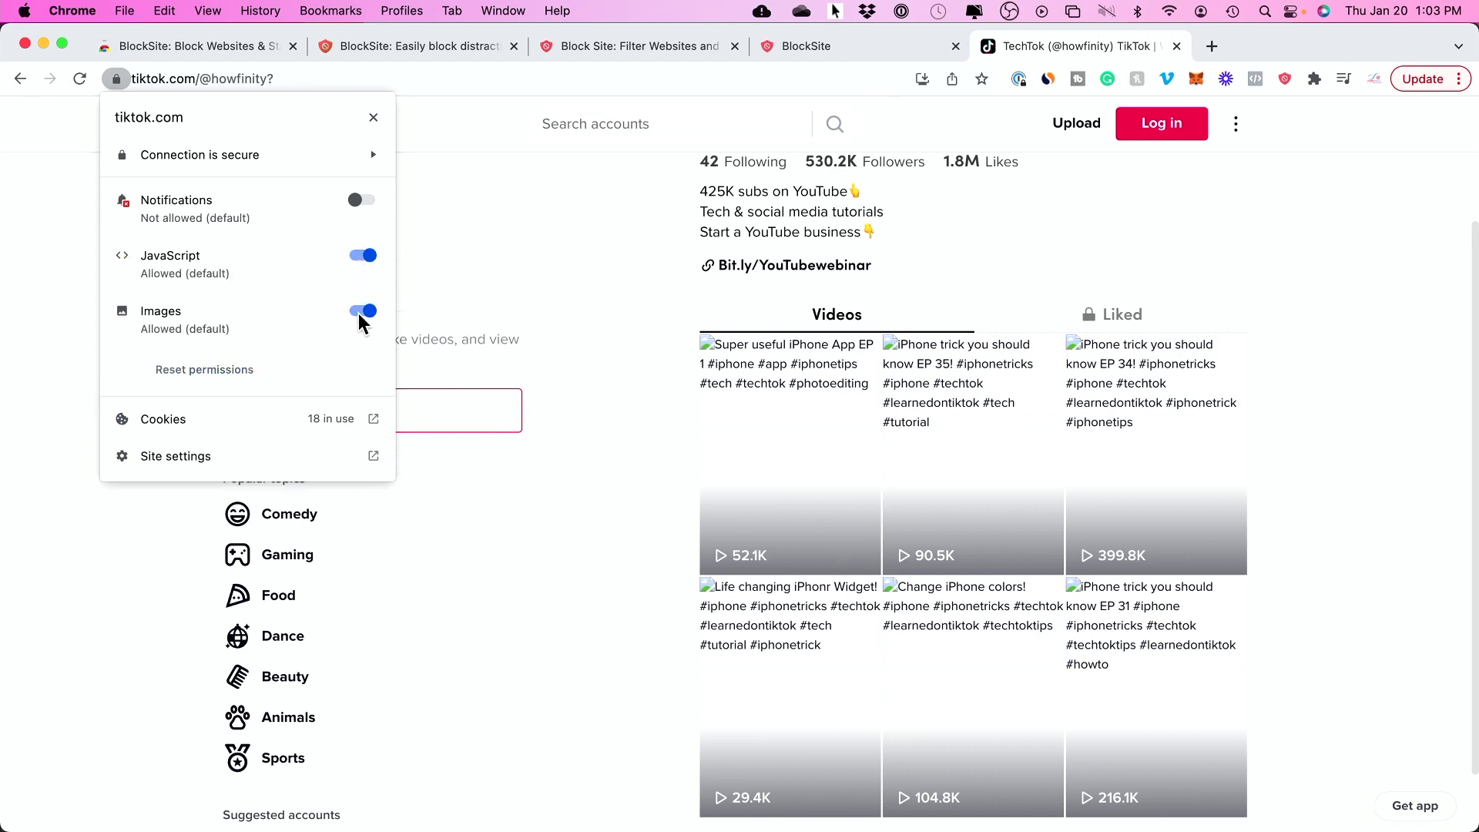
click(589, 306)
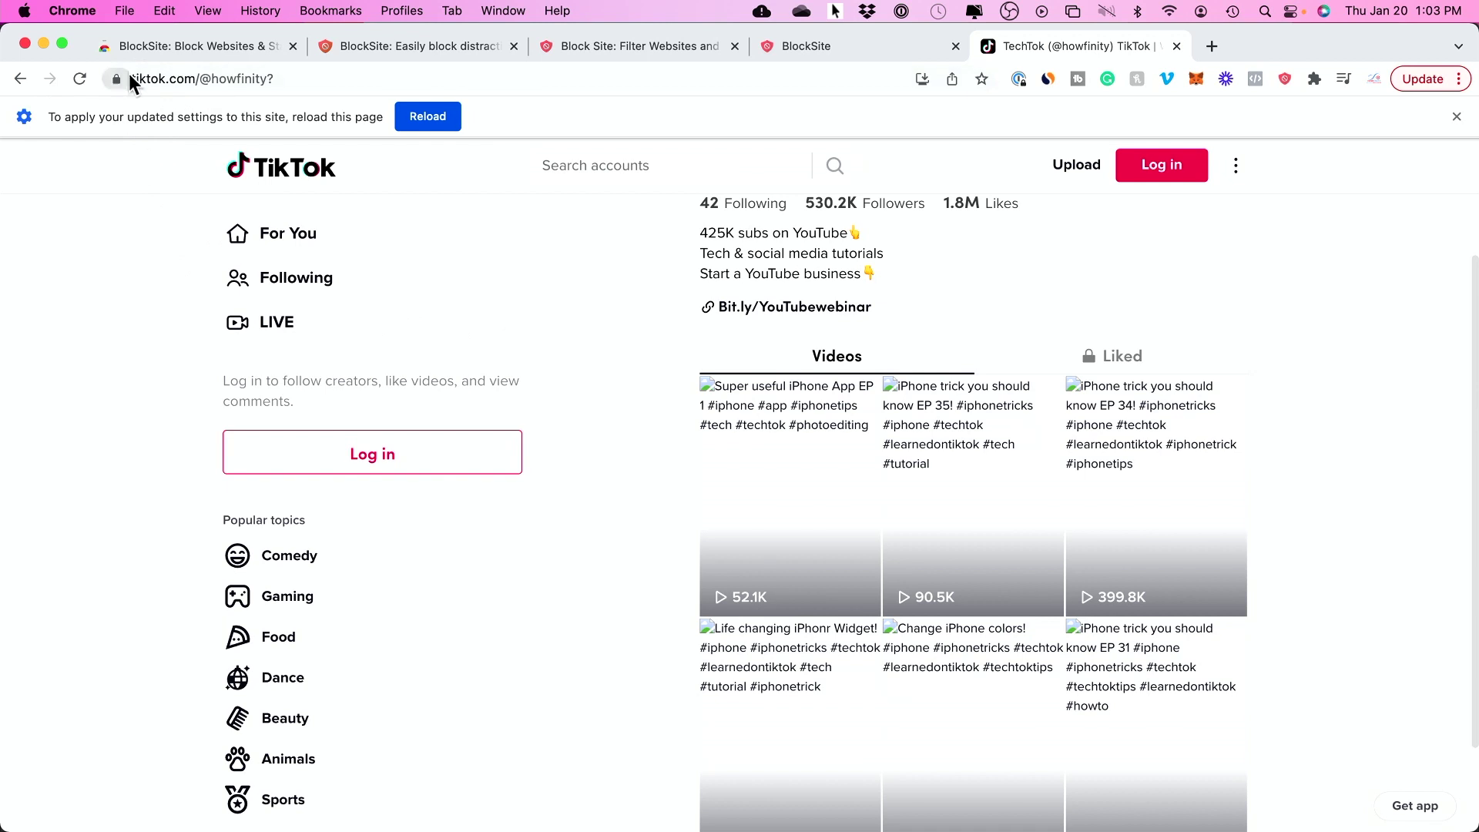
click(428, 116)
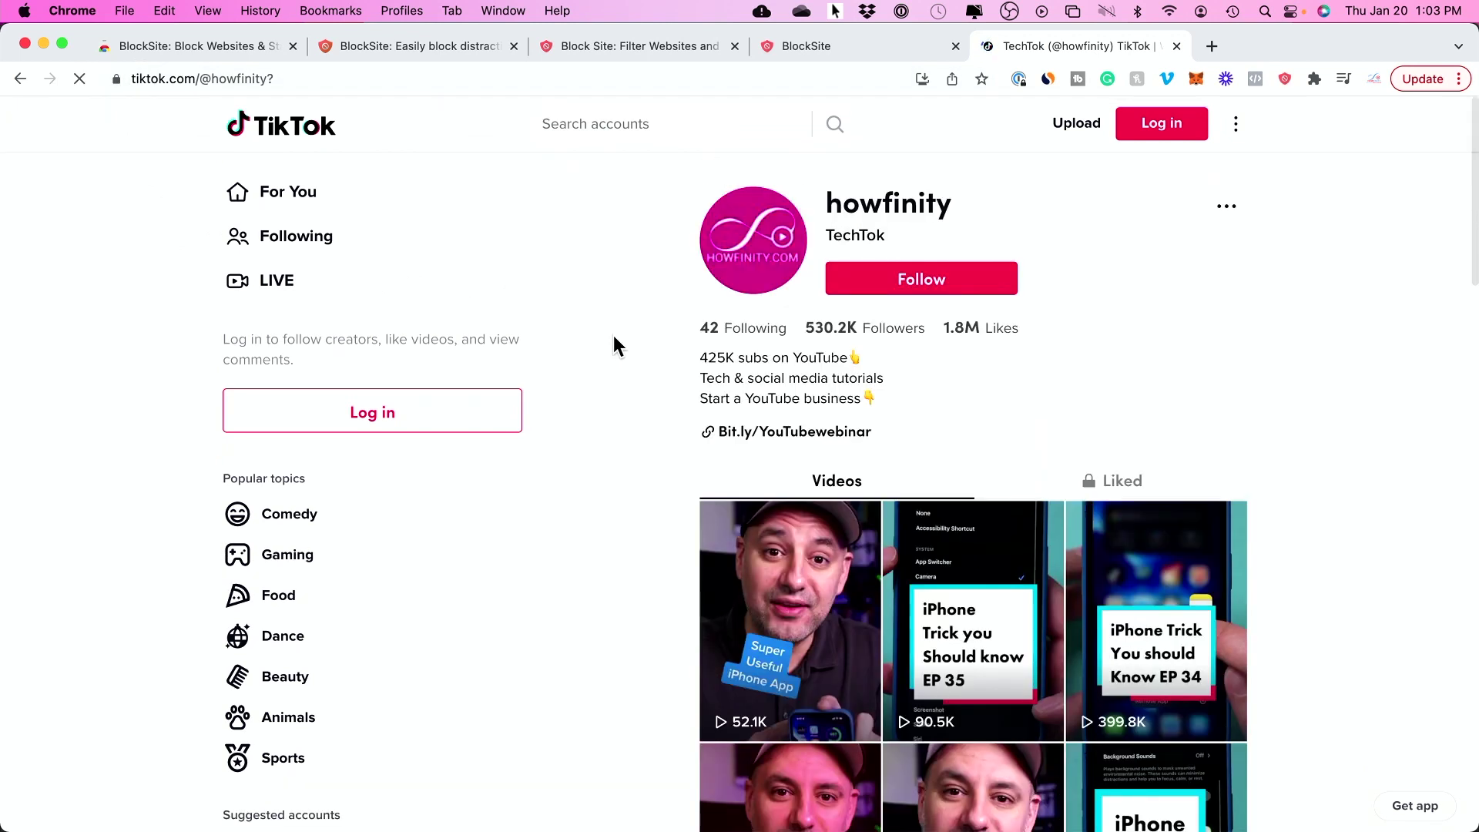